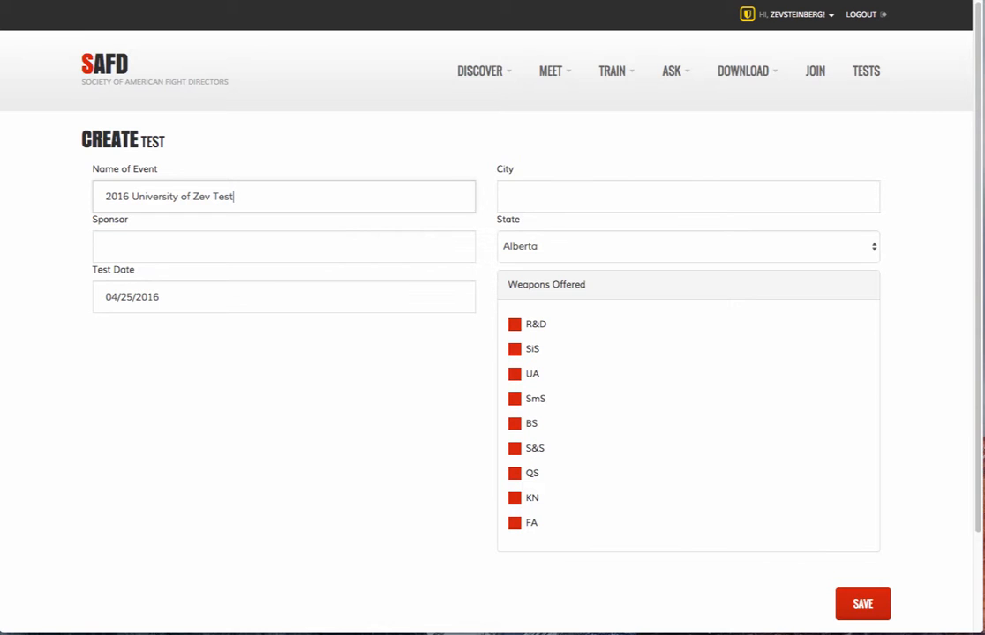
- Fill in the Sponsor field of the new test with the sponsoring institute's name
click(222, 244)
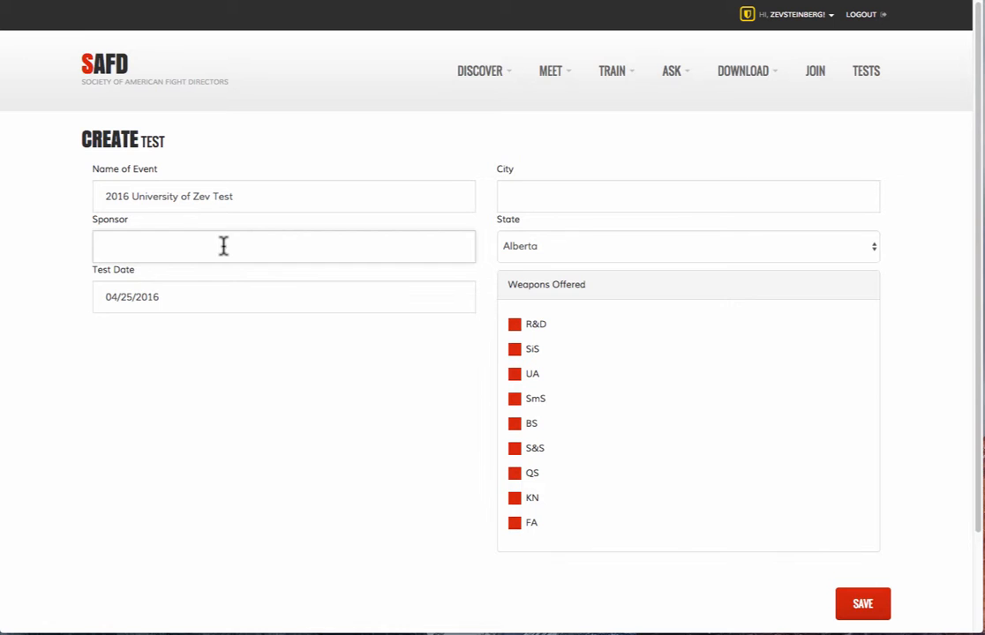
text(Th)
click(227, 275)
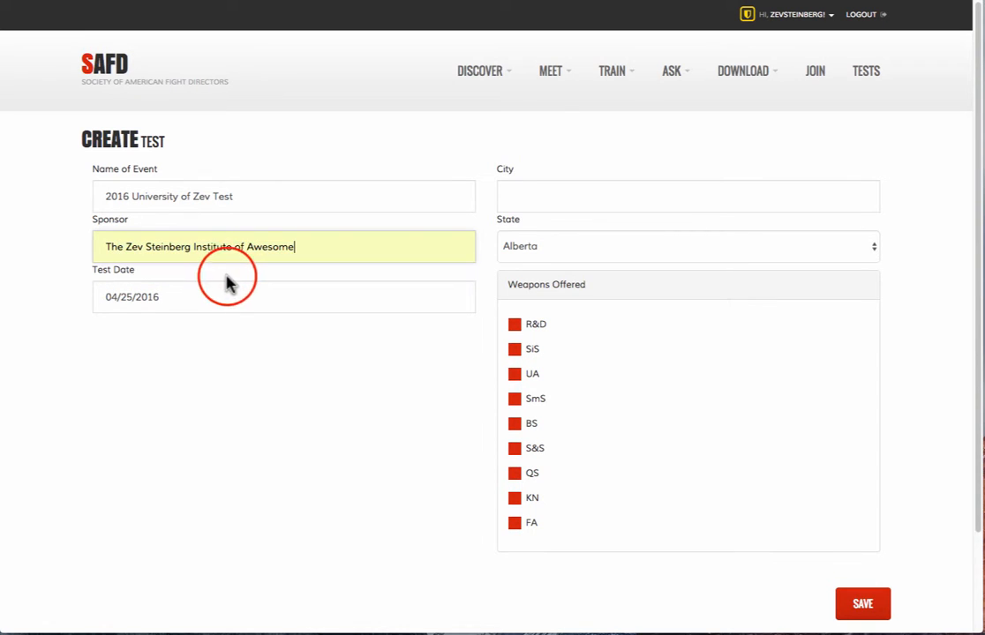
- Set the test date to 10/02/2016 using the calendar
click(235, 301)
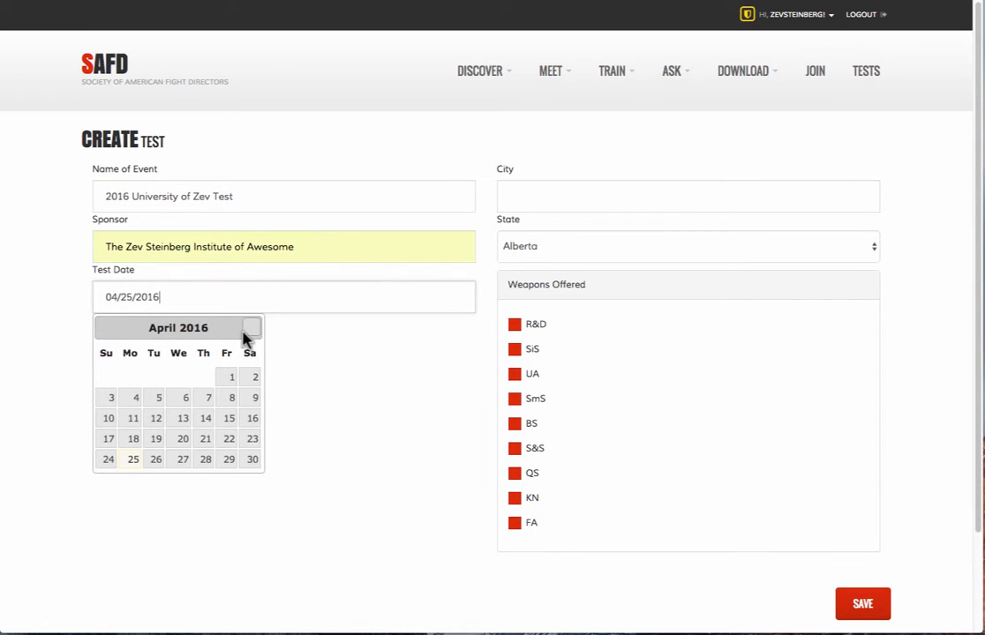
click(251, 328)
click(252, 329)
click(251, 329)
click(251, 329)
click(252, 329)
click(252, 330)
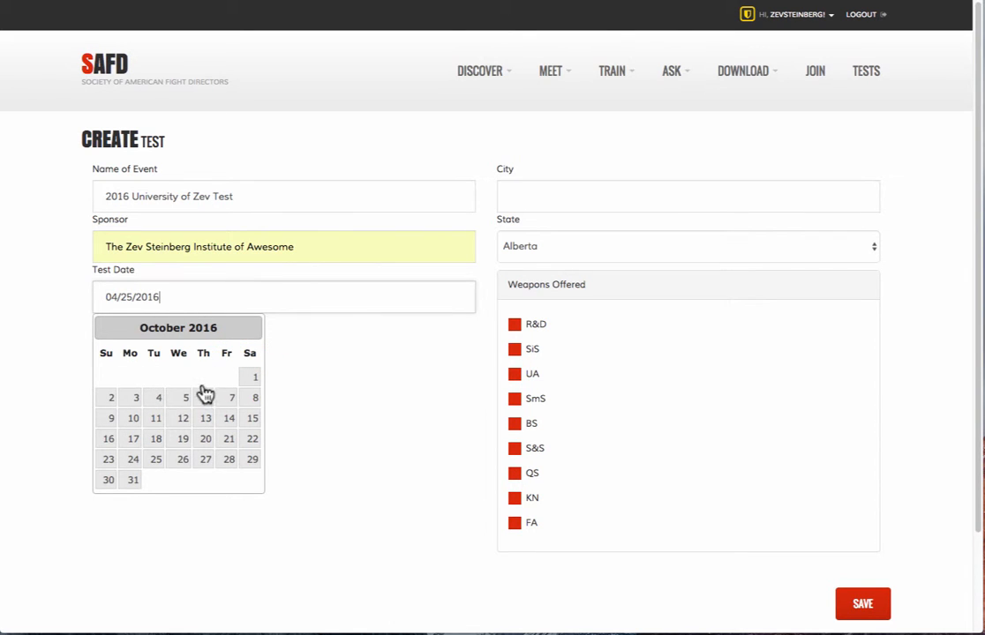
click(111, 397)
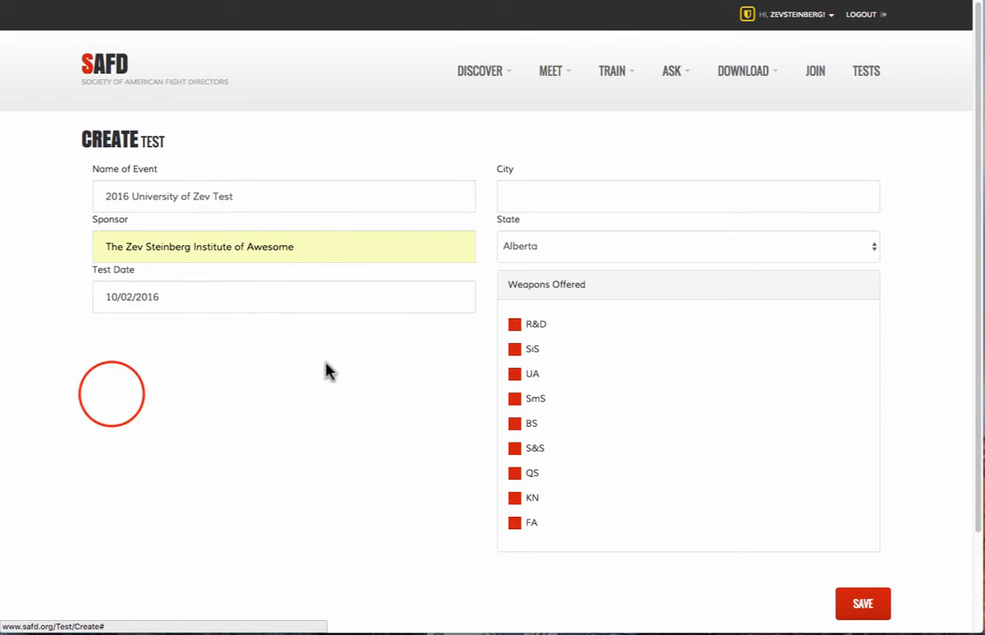
- Set the test's location to the city of Chicago in the state of Illinois
click(559, 199)
text(Chicago)
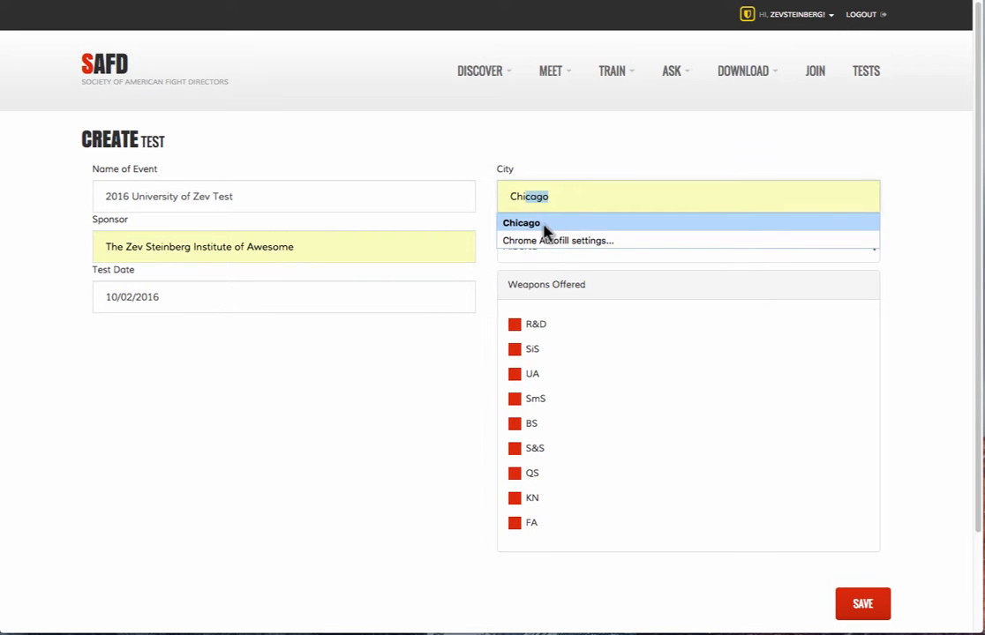
click(521, 224)
click(541, 247)
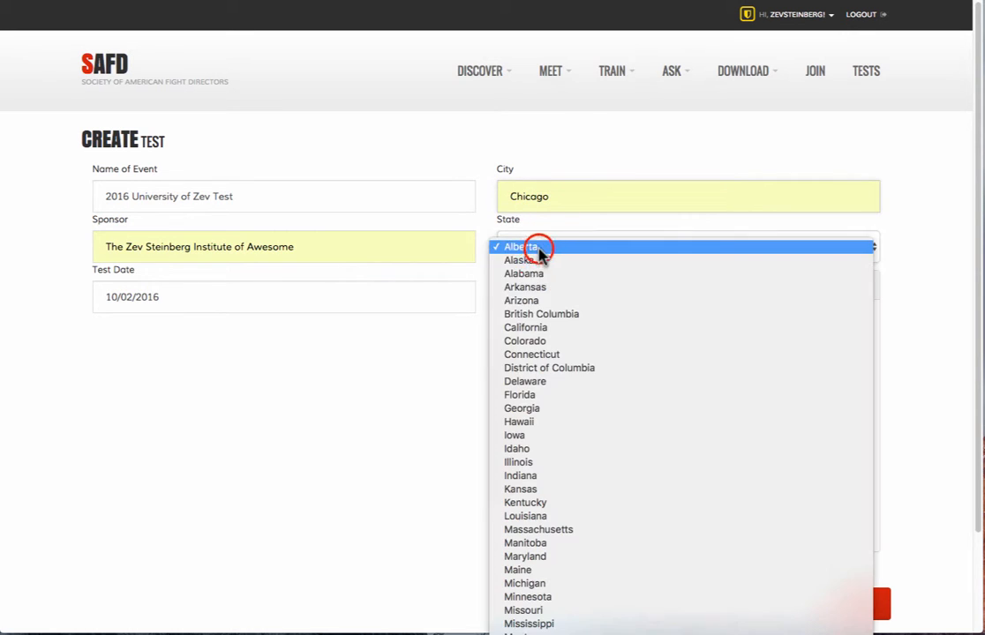
click(542, 463)
click(609, 417)
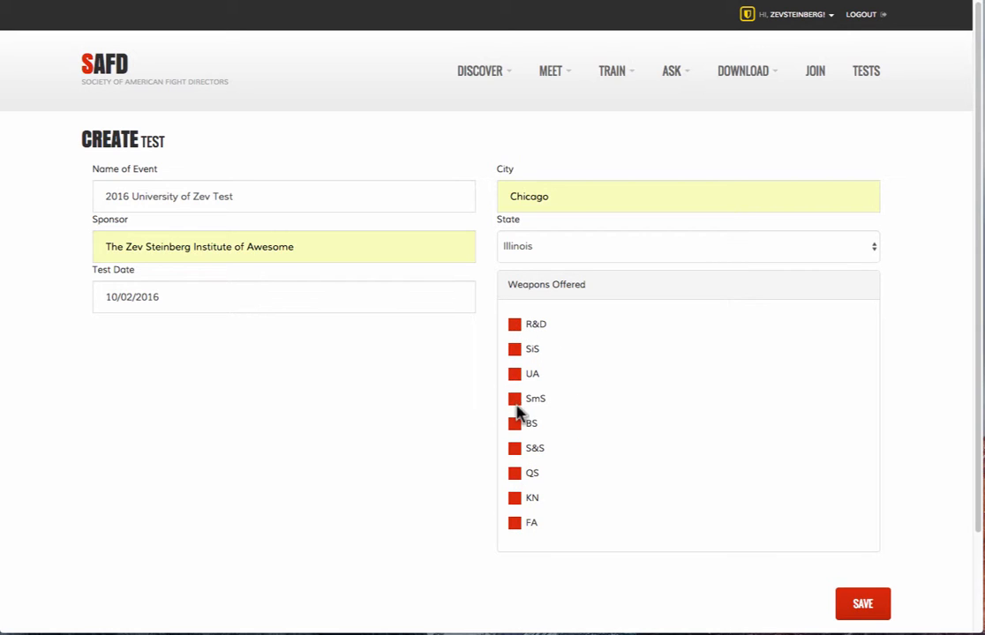
- Offer the R&D, UA and BS weapons for the test and save it
click(516, 325)
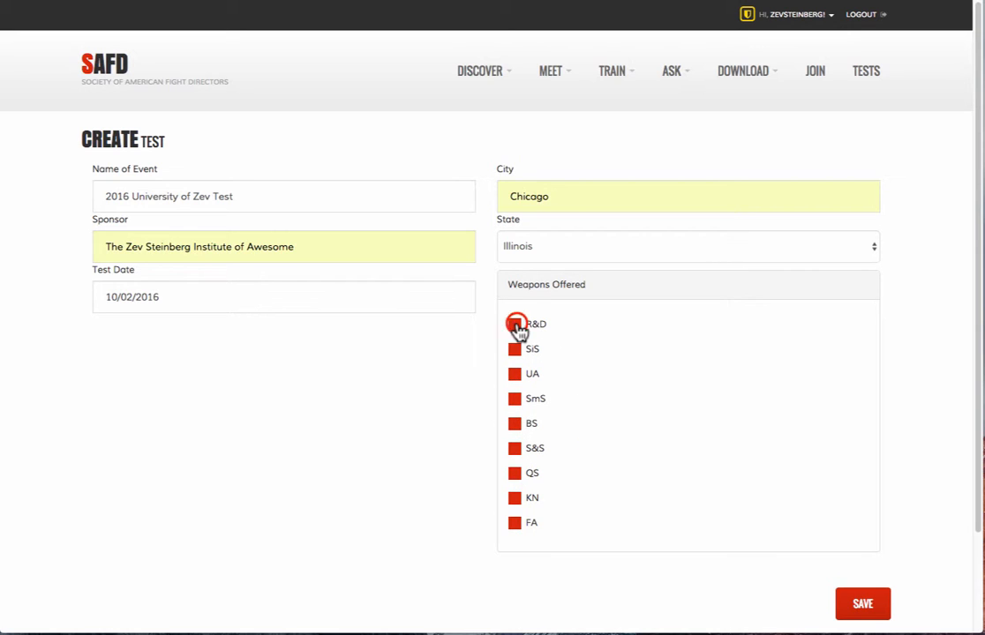
click(516, 374)
click(517, 424)
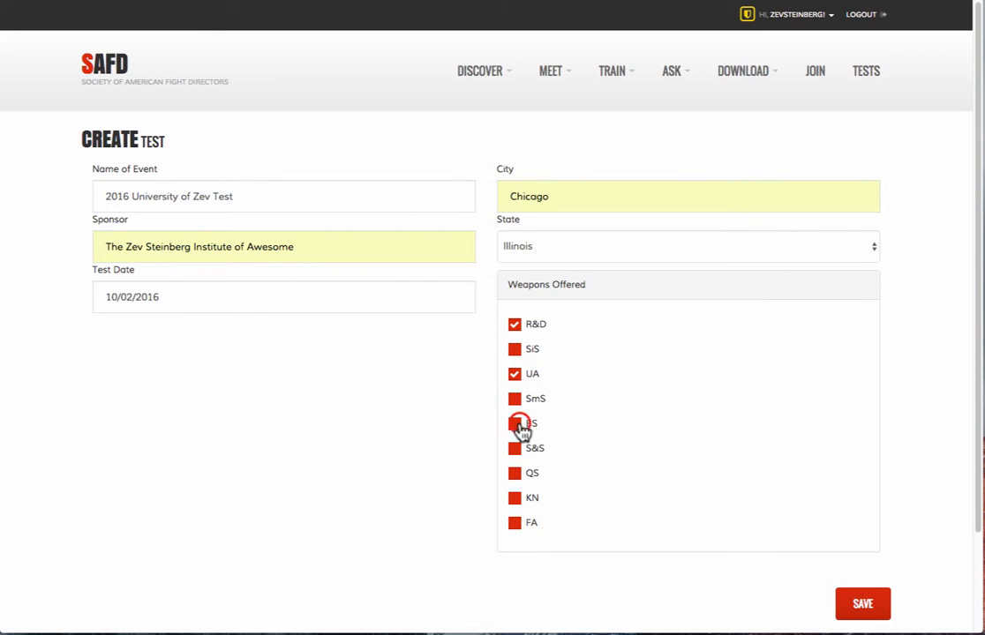
click(863, 610)
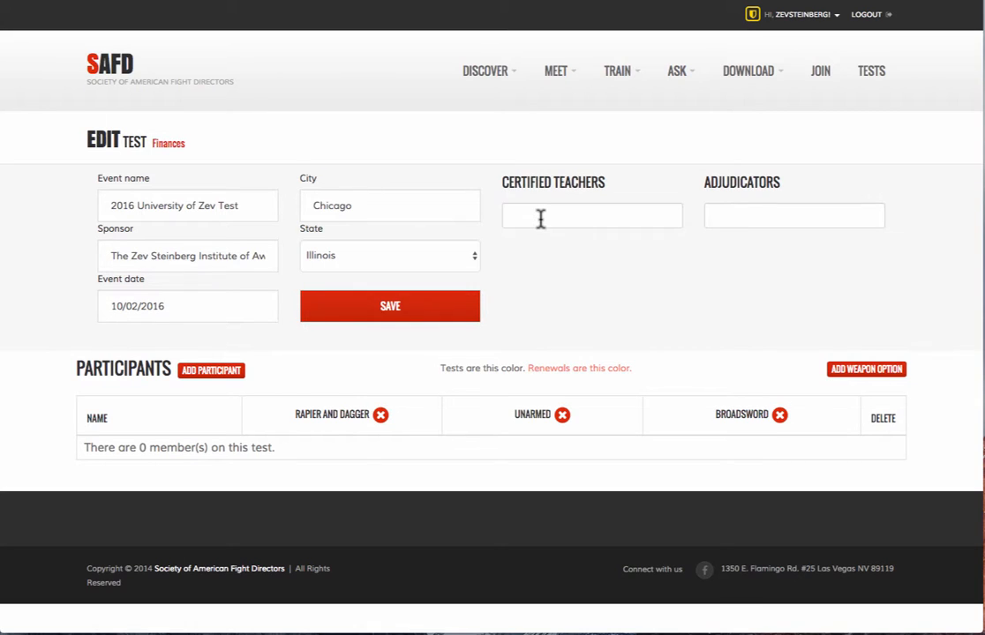
- Find the two certified teachers by name and assign both to the test
click(542, 219)
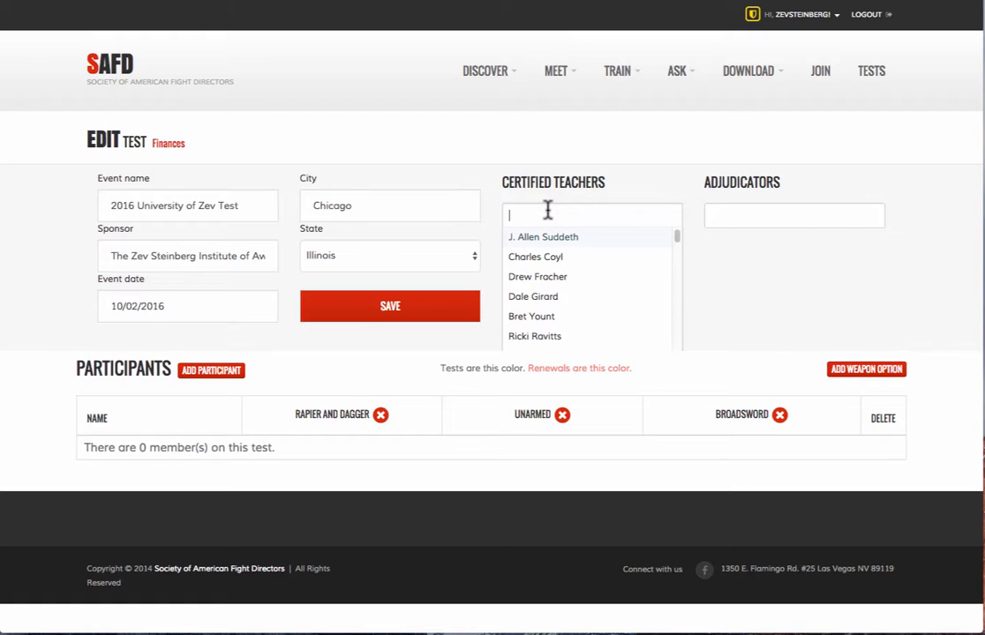
text(ze)
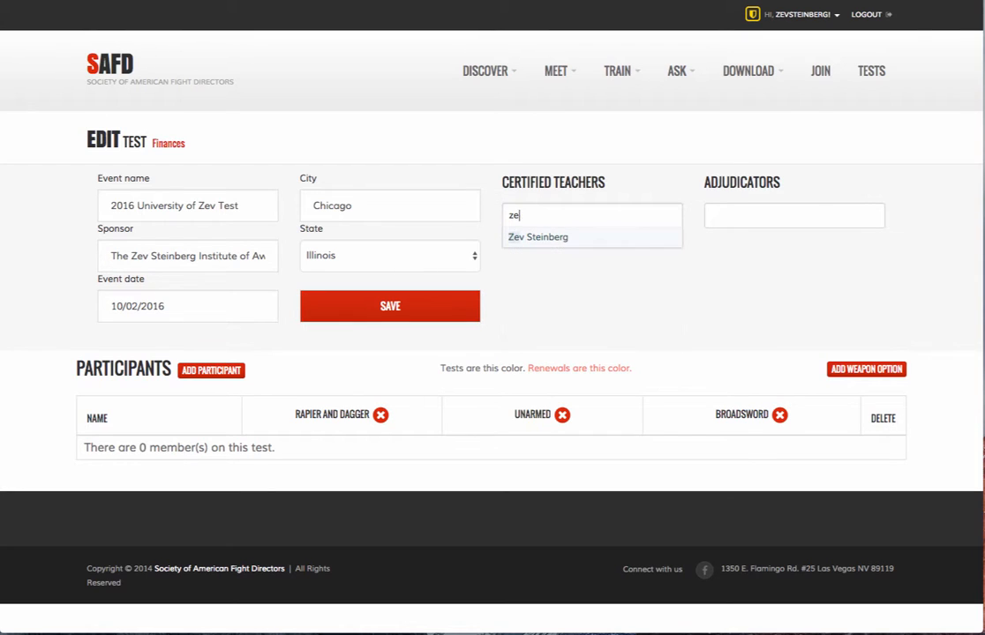
text(v)
click(555, 237)
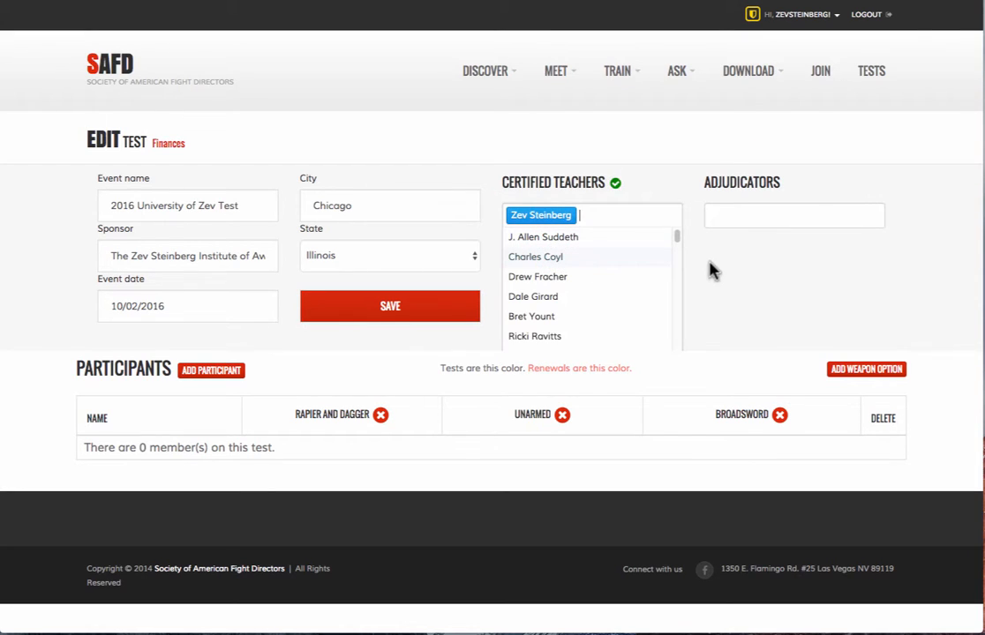
text(h)
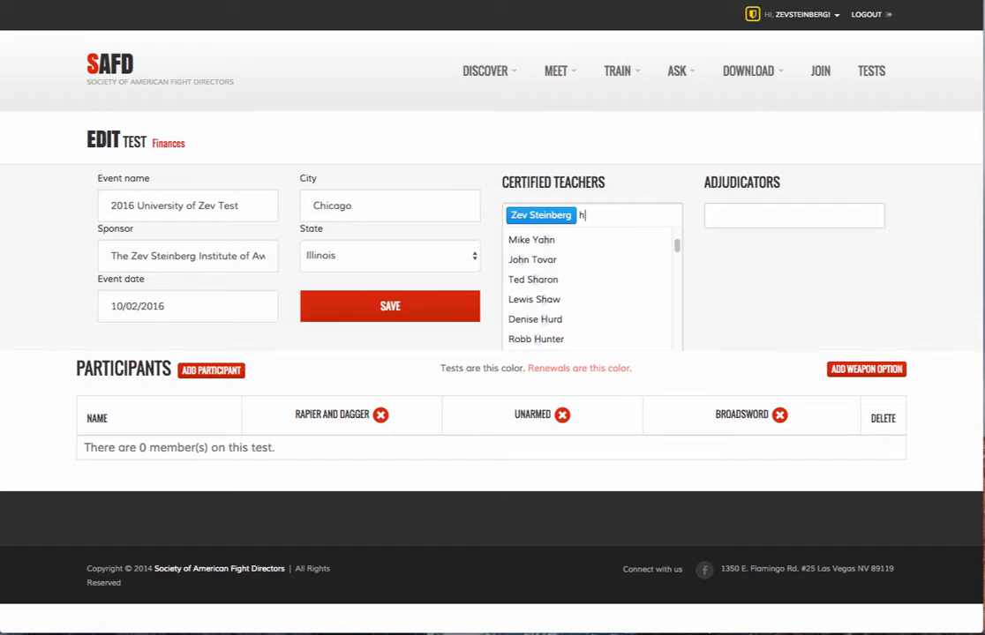
text( rus)
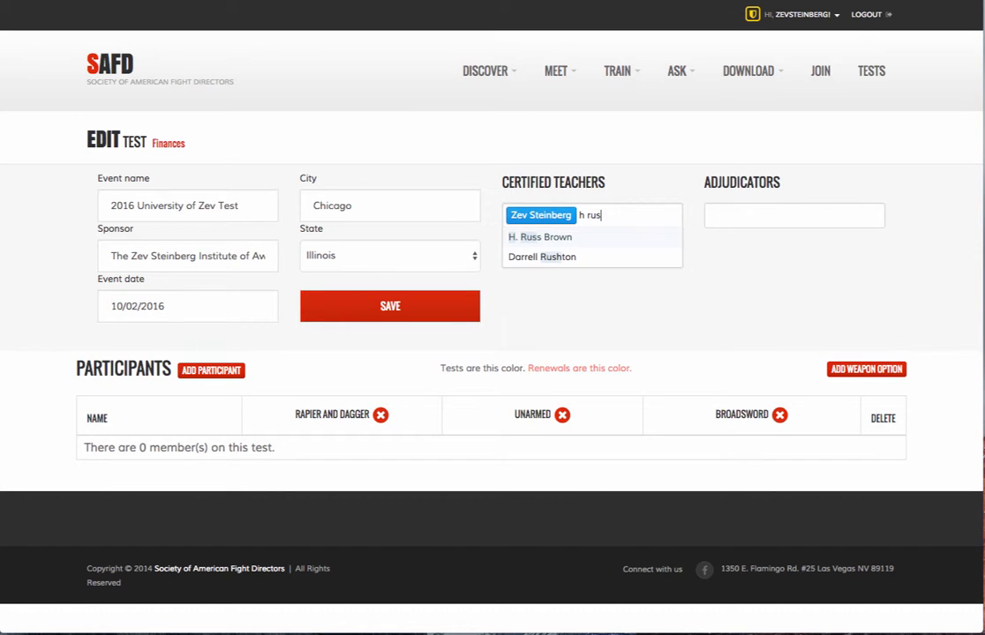
click(607, 239)
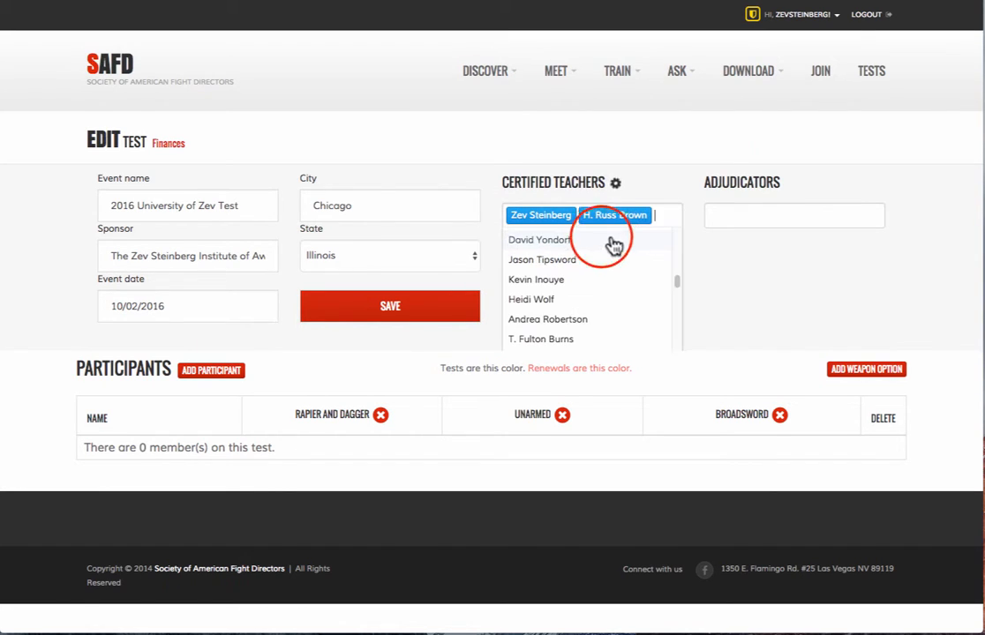
click(751, 273)
- Assign the adjudicator to the test by name and save the test details
click(758, 216)
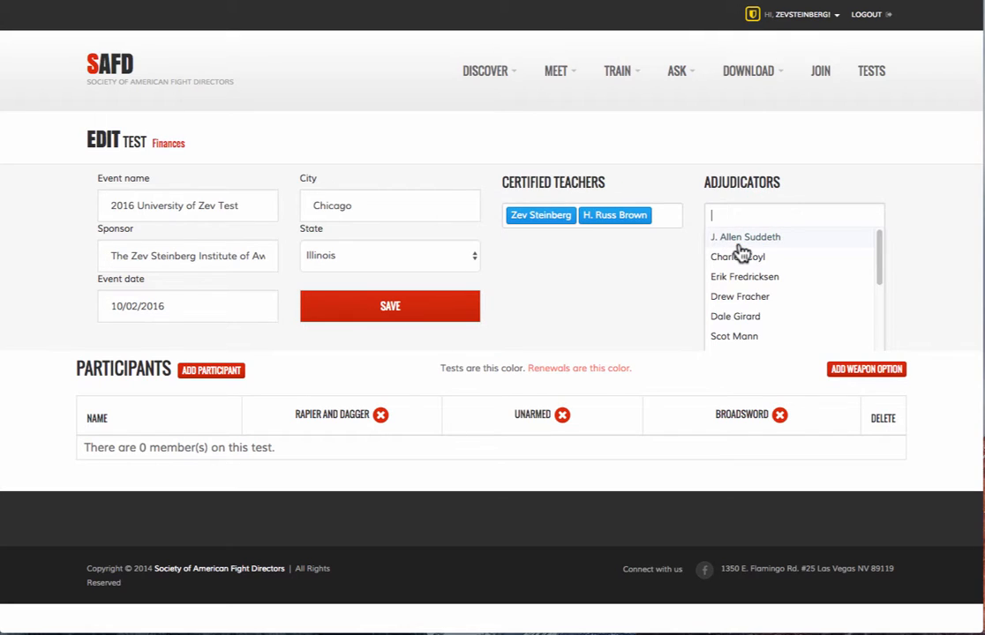
text(ch)
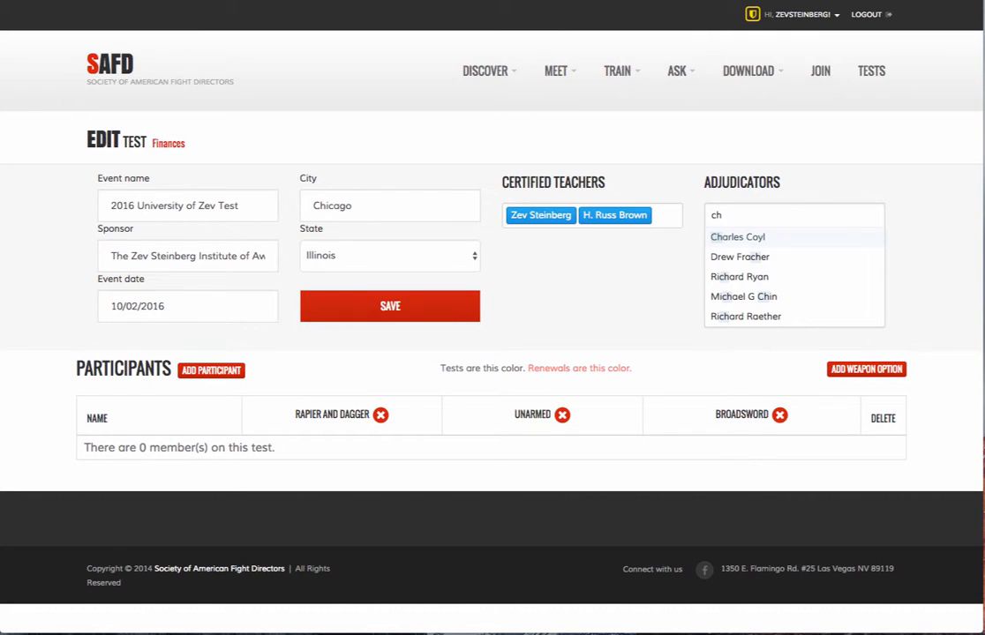
click(760, 239)
click(677, 268)
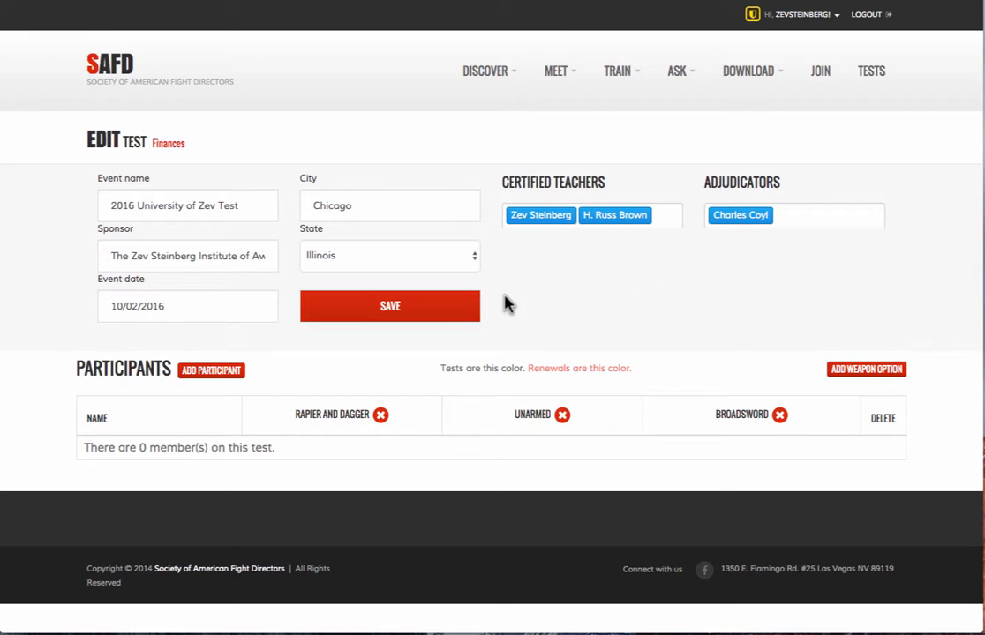
click(447, 309)
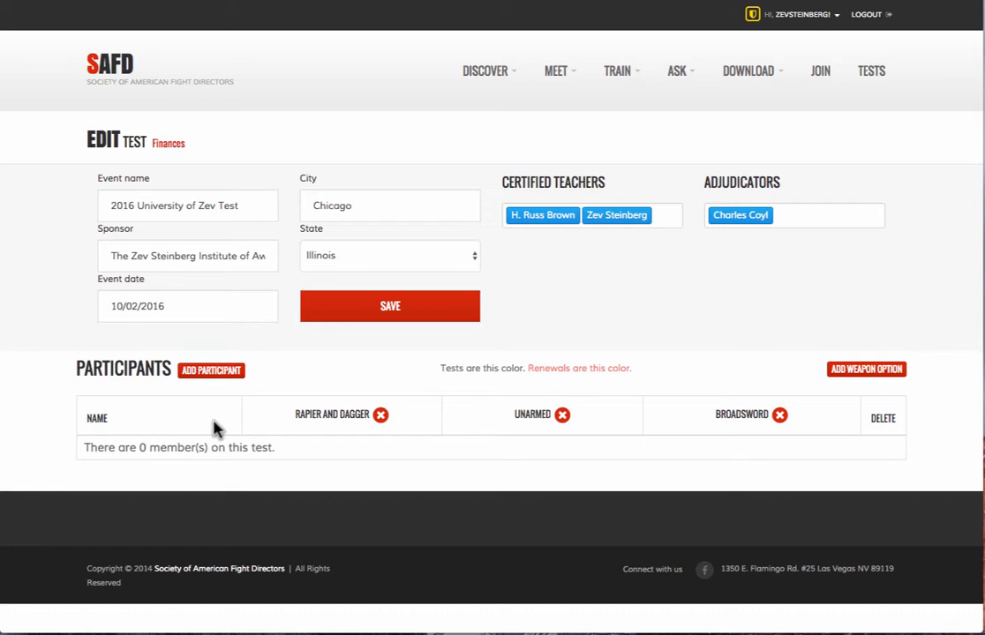
- Open the form for adding a participant to the test
click(212, 370)
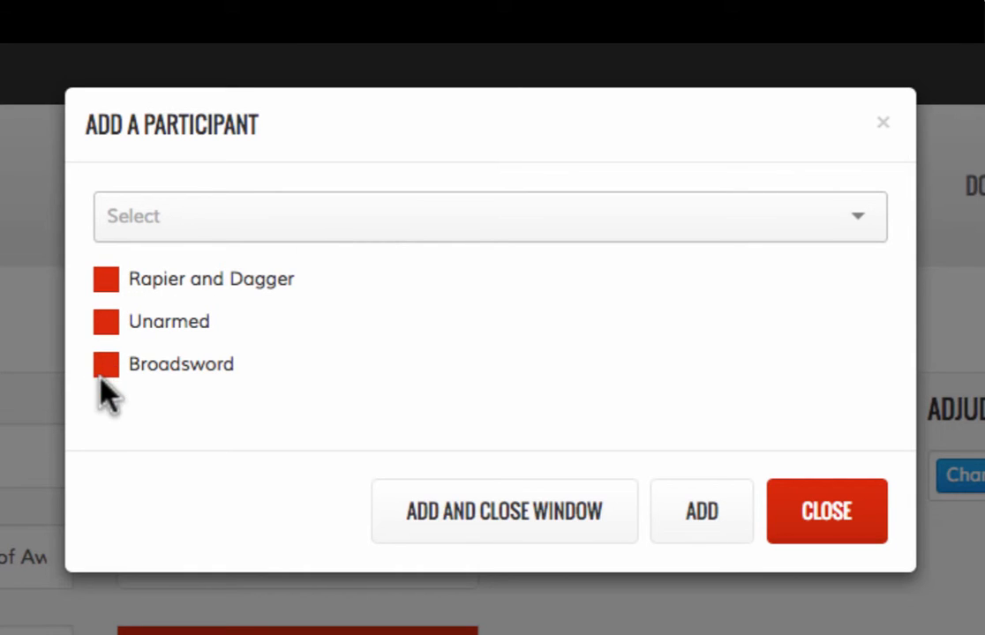
- Cycle the Rapier and Dagger option through its states and leave it unselected
click(108, 284)
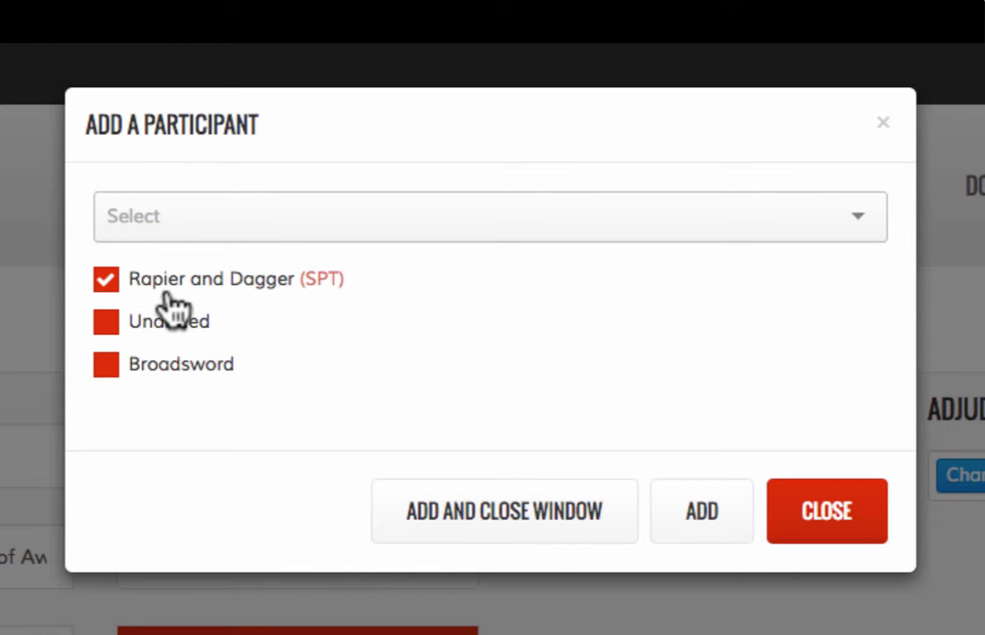
click(106, 284)
click(107, 283)
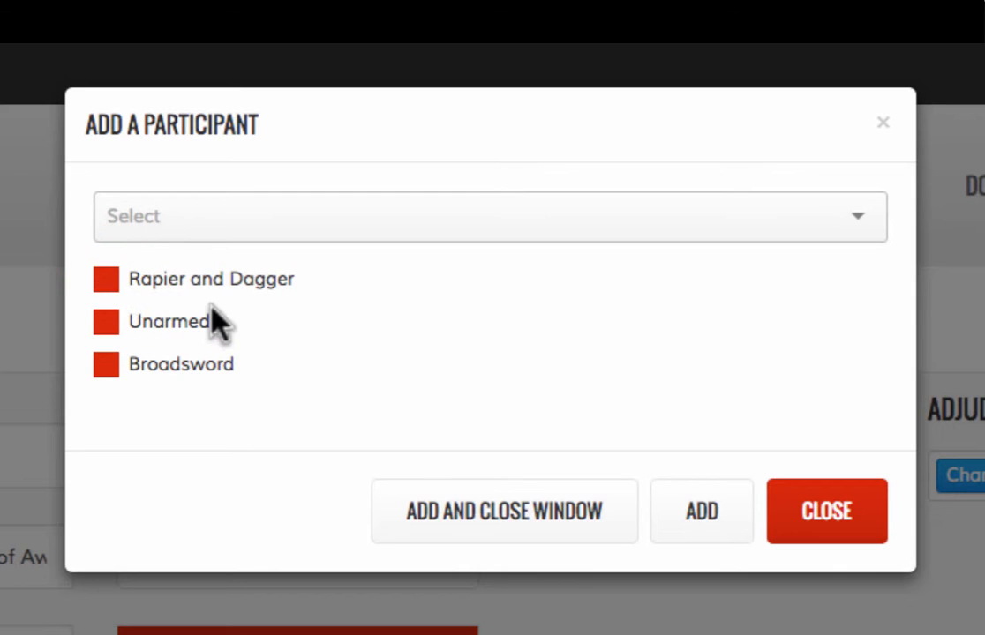
click(106, 283)
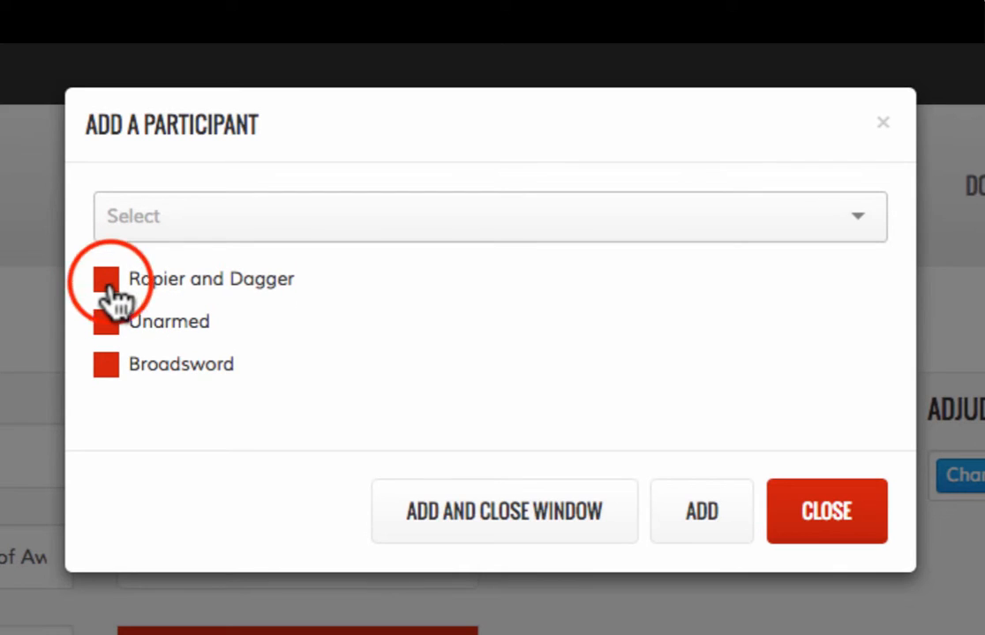
click(106, 284)
click(106, 284)
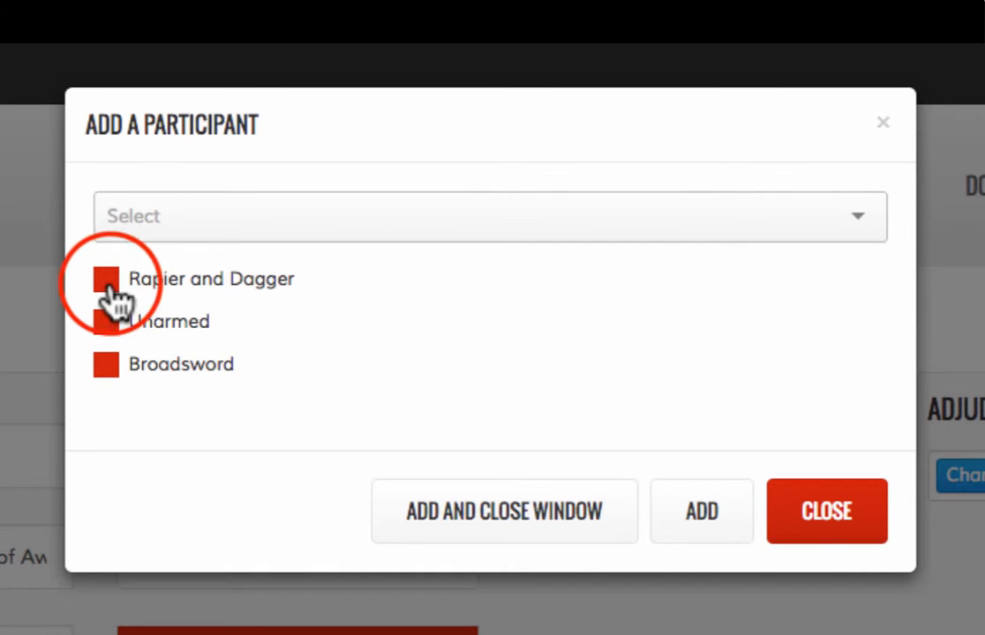
- Search the member list for "Stu" and choose Student 1 as the participant
click(353, 215)
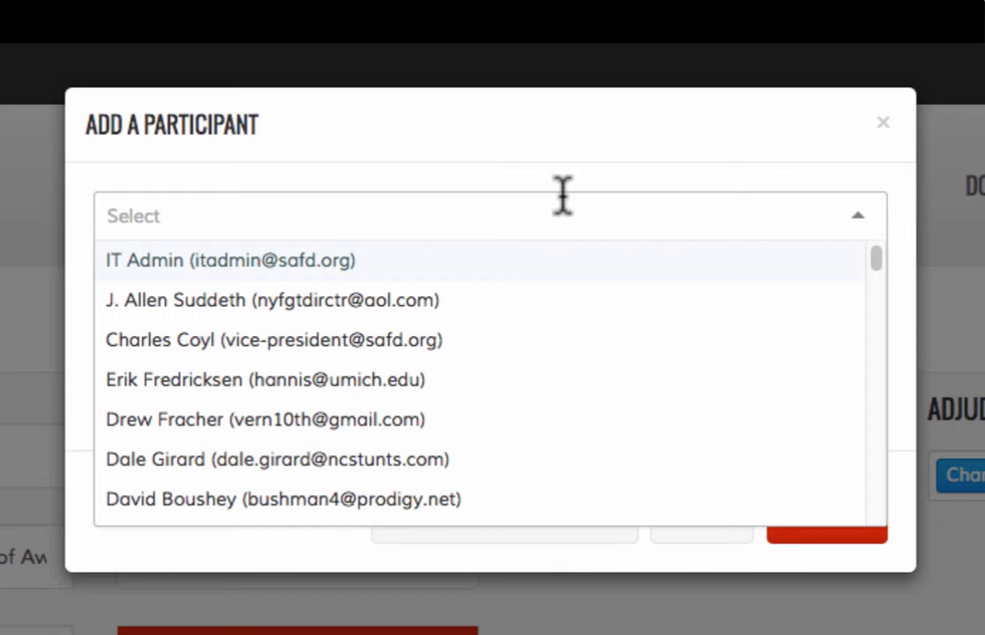
text(S)
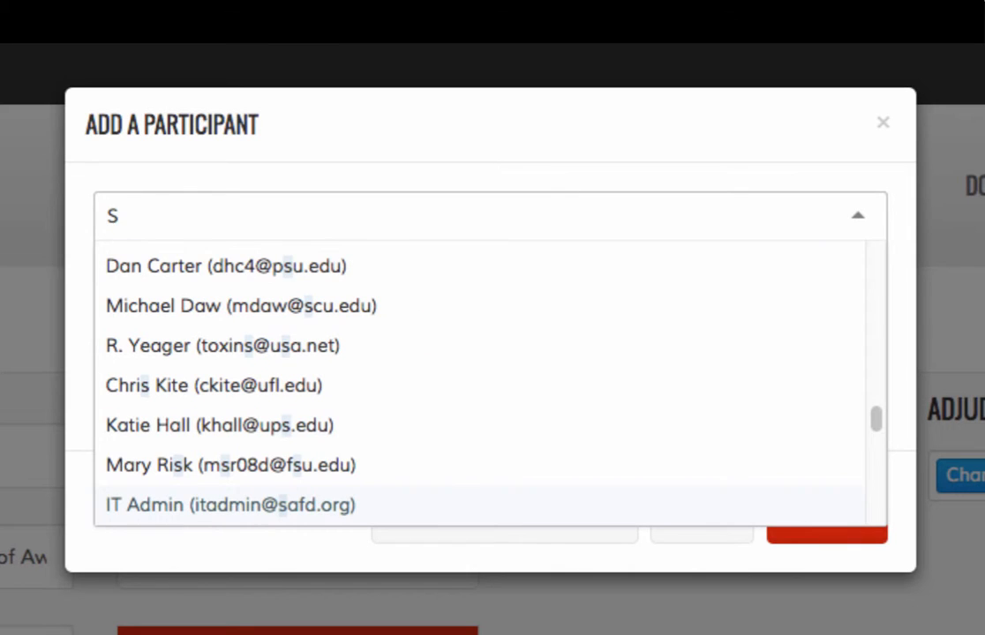
text(tu)
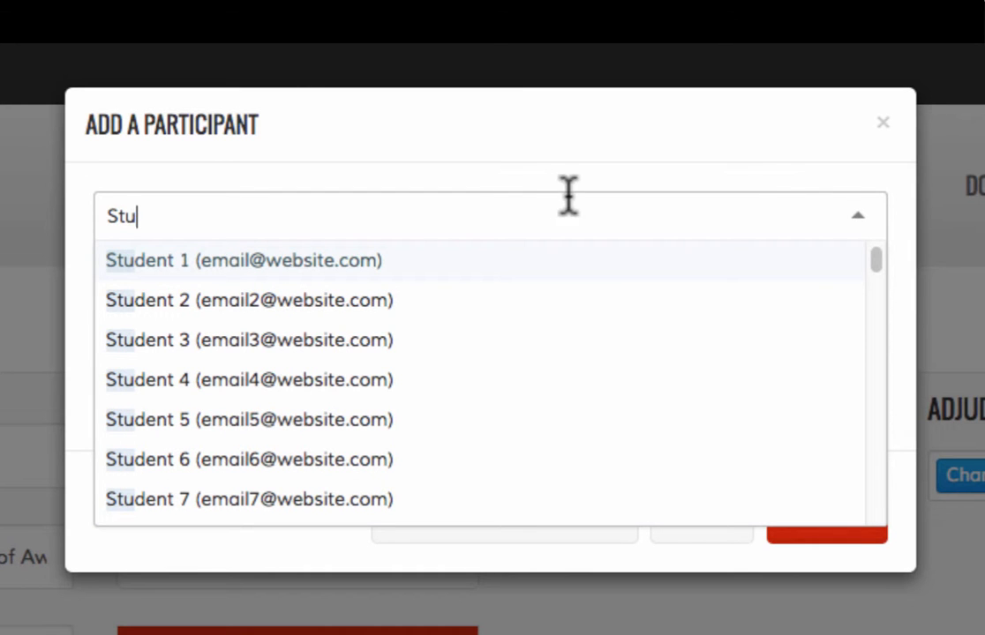
scroll(329, 300, down, 4)
scroll(328, 300, down, 4)
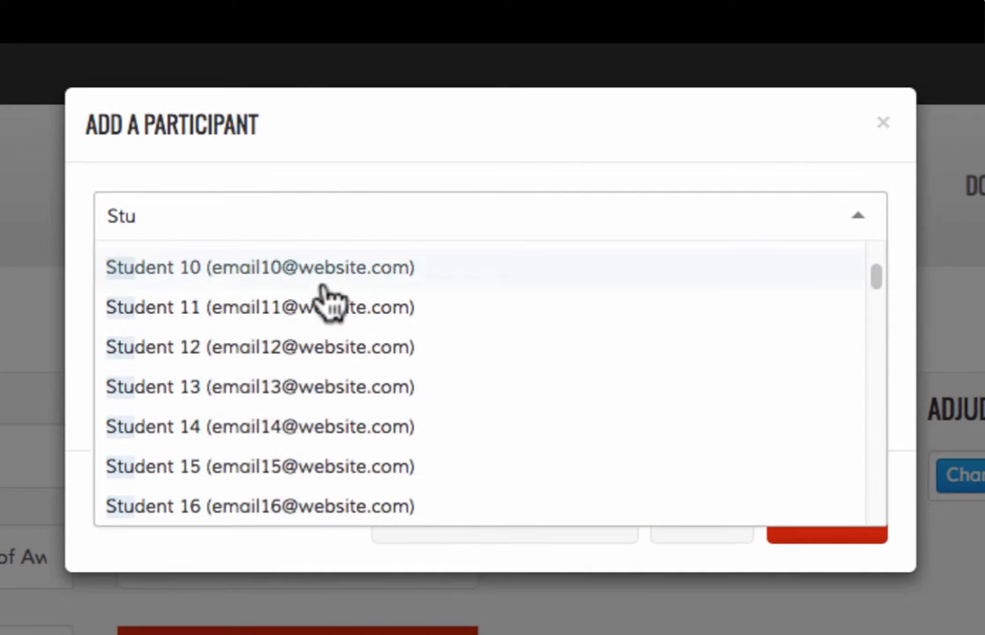
scroll(328, 300, up, 8)
scroll(328, 300, up, 3)
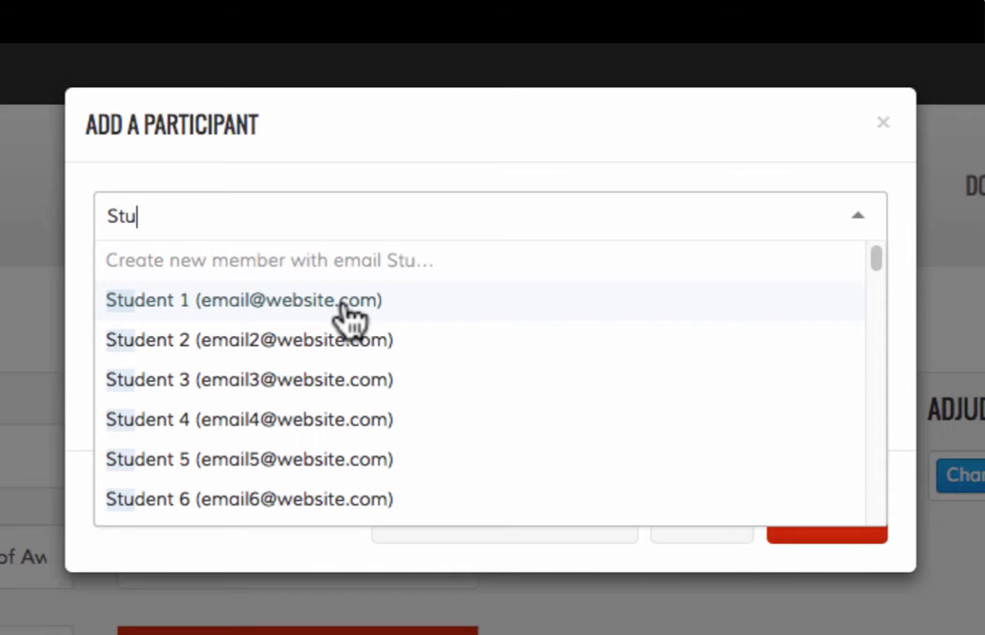
click(344, 304)
- Mark Rapier and Dagger, Unarmed and Broadsword as SPT tests for Student 1 and add the participant, keeping the form open
click(106, 280)
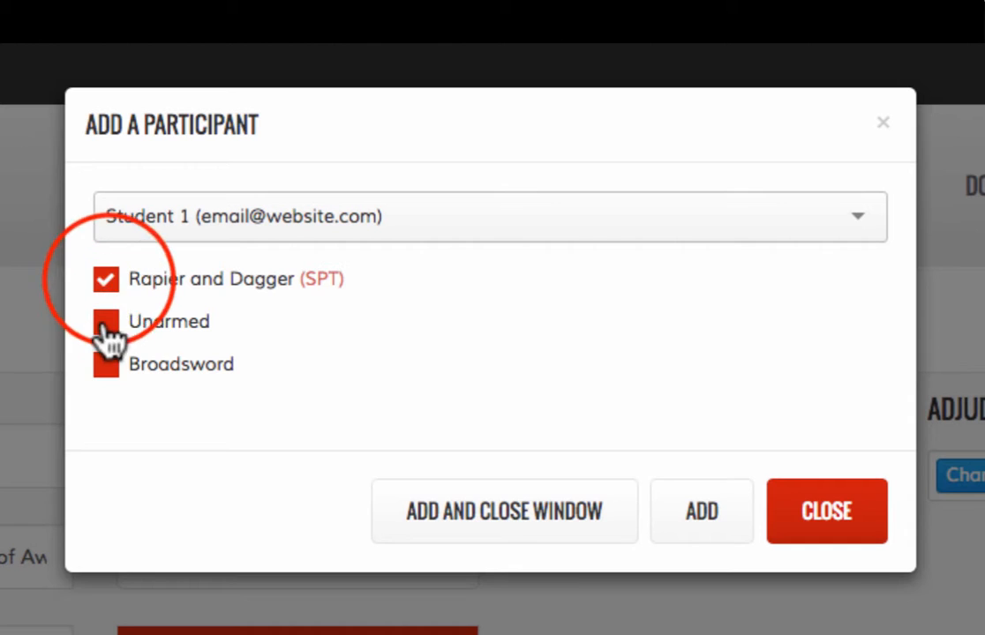
click(106, 323)
click(106, 364)
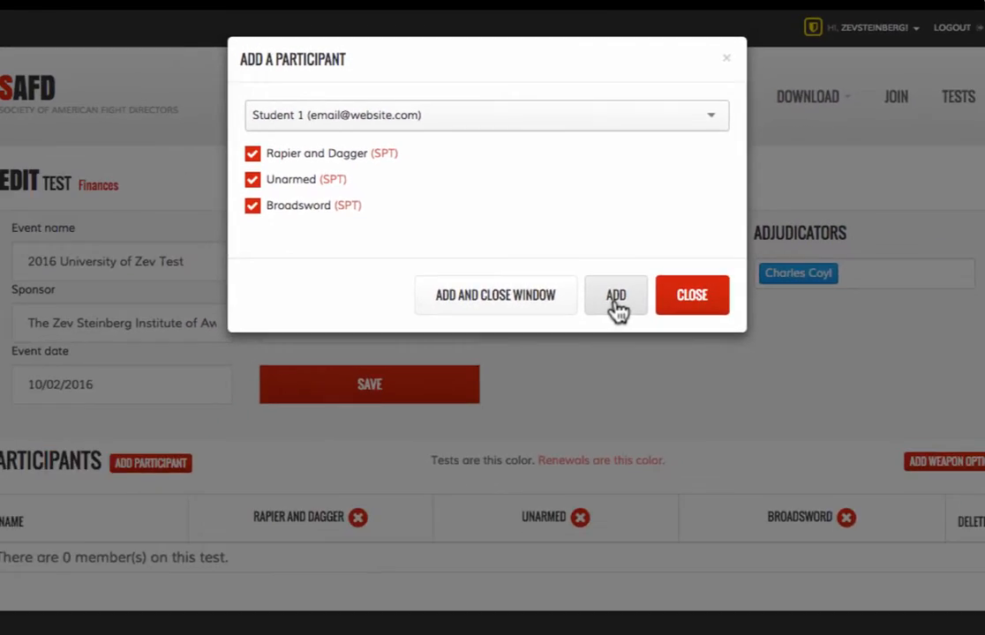
click(707, 531)
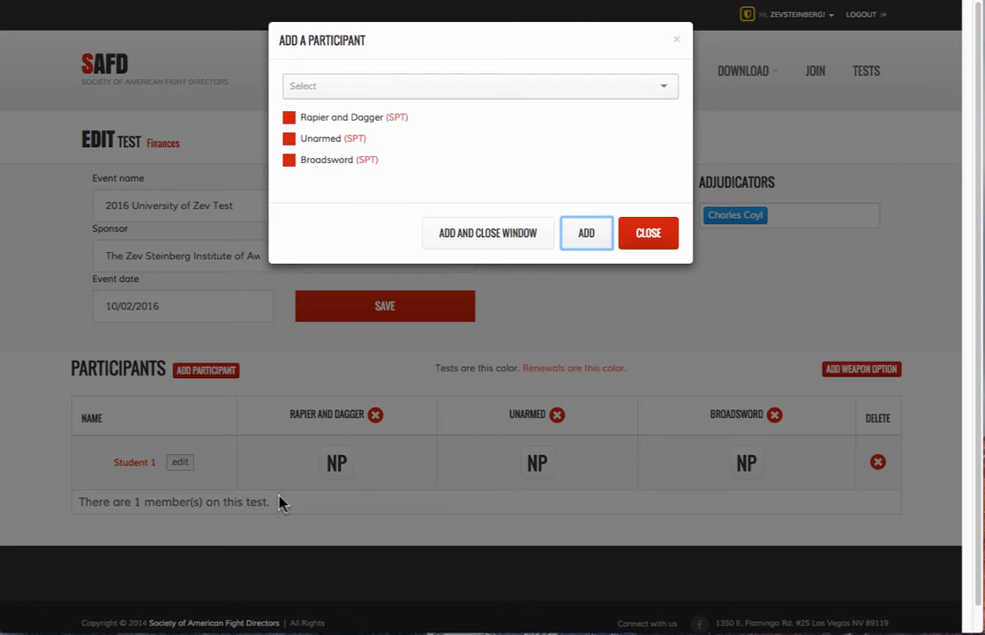
- Search the member list for "stude" and choose Student 2 as the participant
click(326, 84)
text(s)
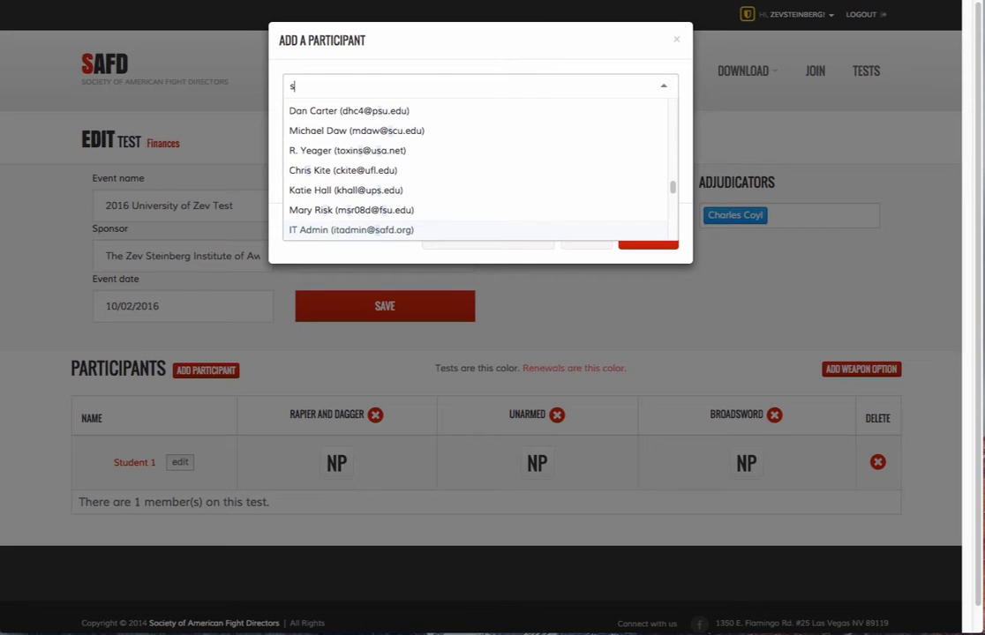
text(tudne)
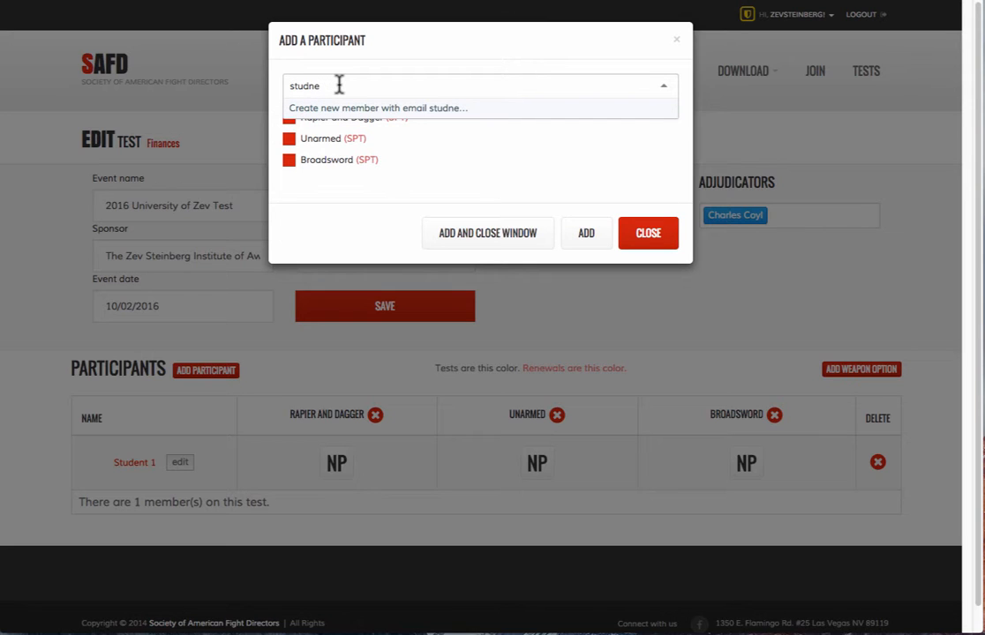
key(BackSpace)
key(BackSpace)
text(e)
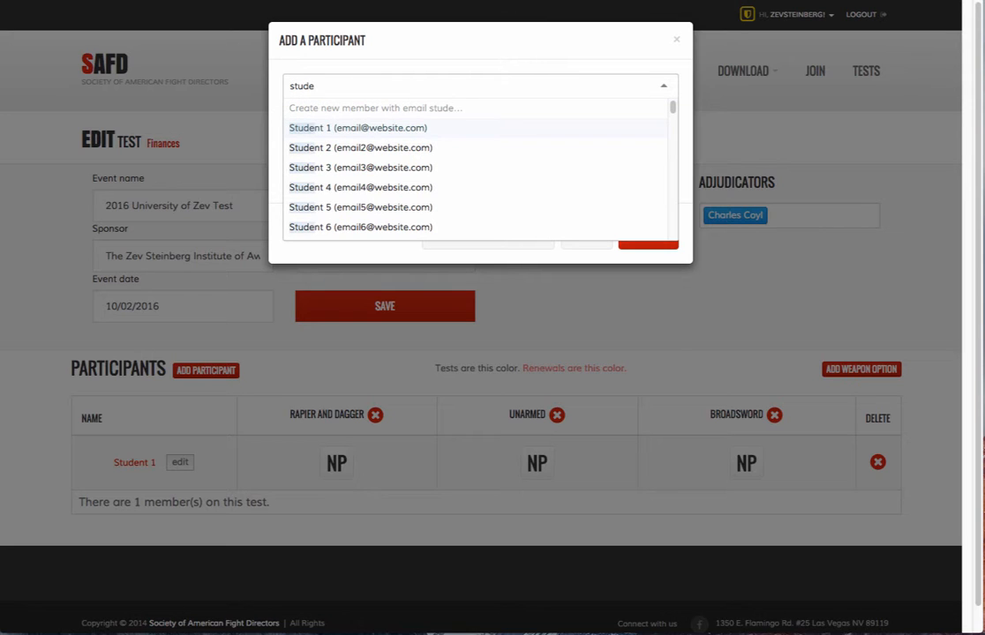
click(352, 150)
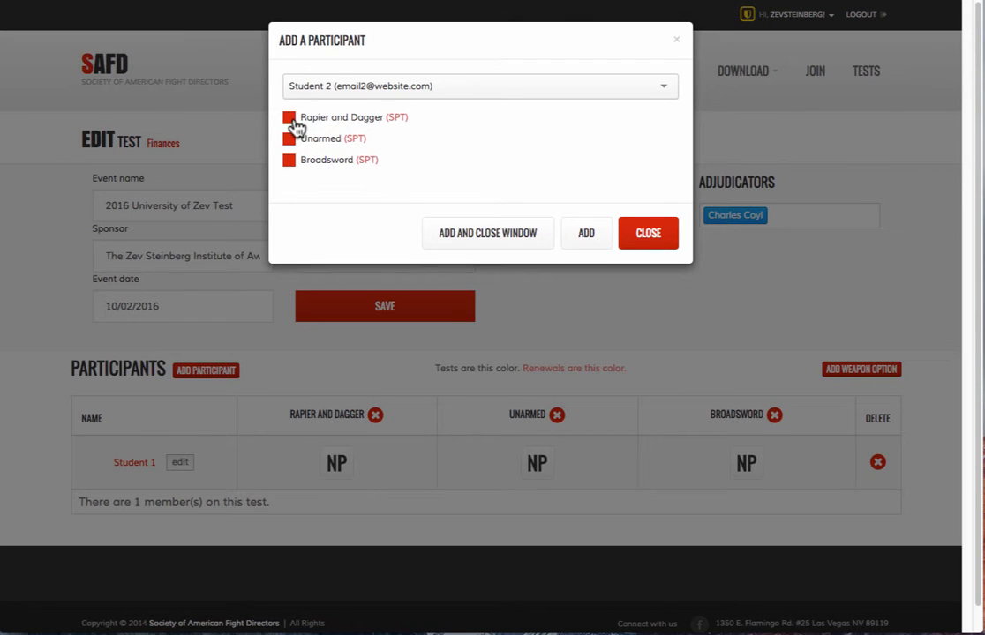
- Mark Rapier and Dagger, Unarmed and Broadsword as SPT tests for Student 2 and add the participant, keeping the form open
click(291, 120)
click(290, 139)
click(289, 160)
click(585, 240)
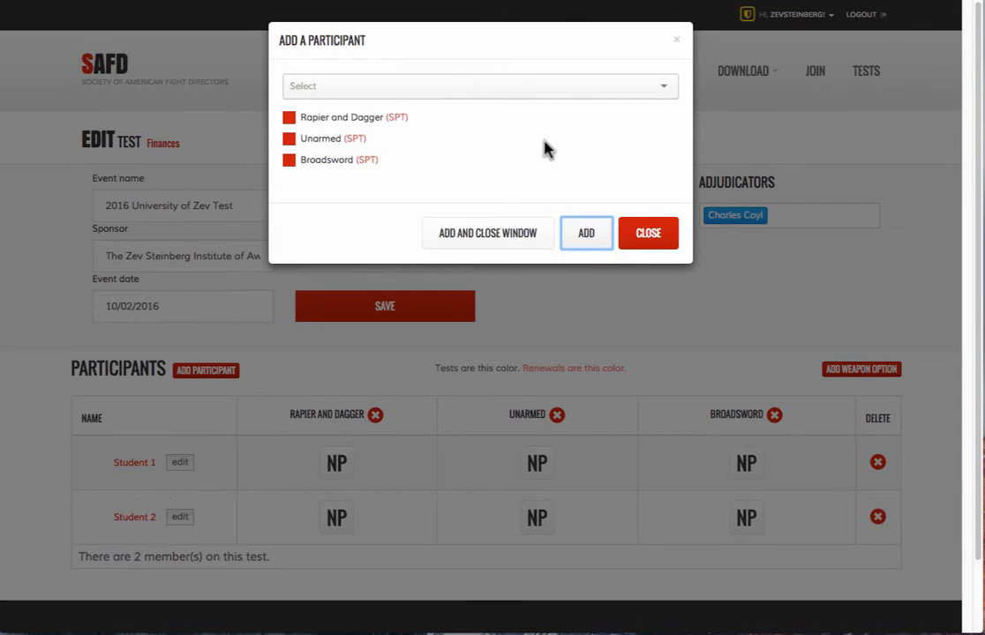
- Find an existing member by name, mark only Unarmed as an SPR renewal and add the member as a participant, keeping the form open
click(468, 89)
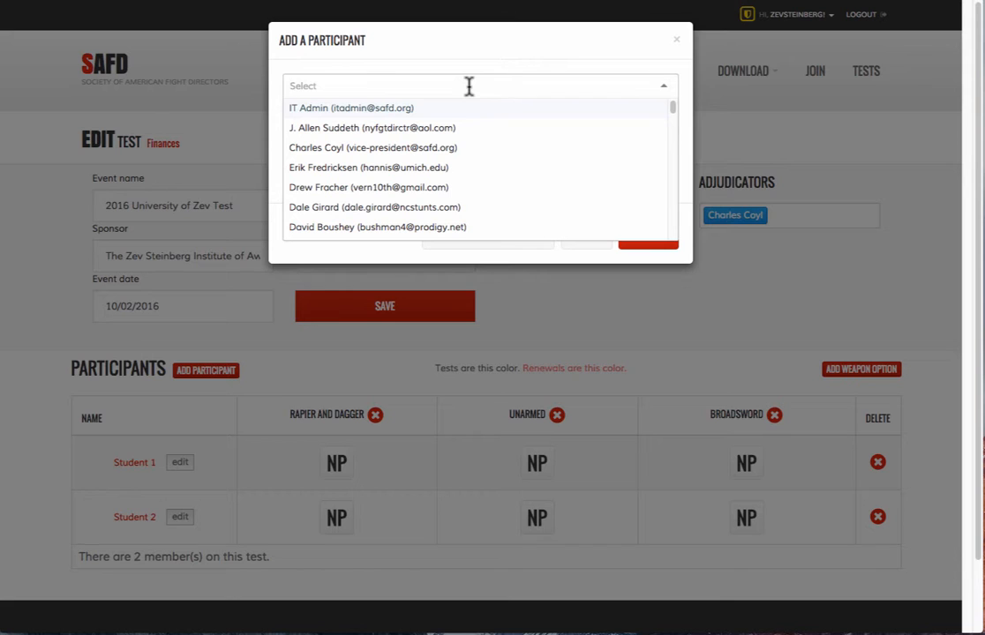
text(d)
key(BackSpace)
text(d)
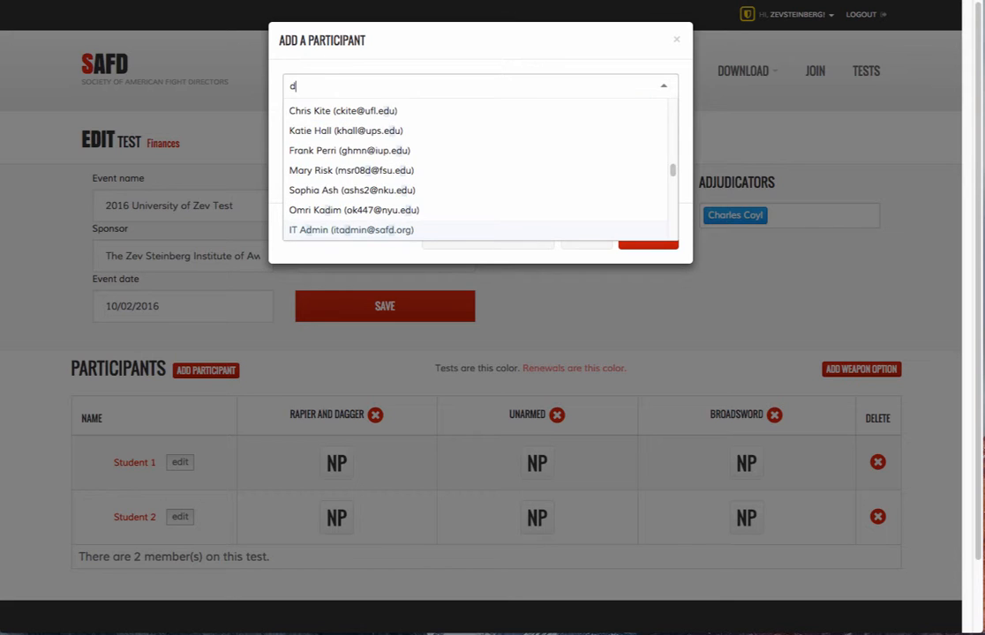
text(avid)
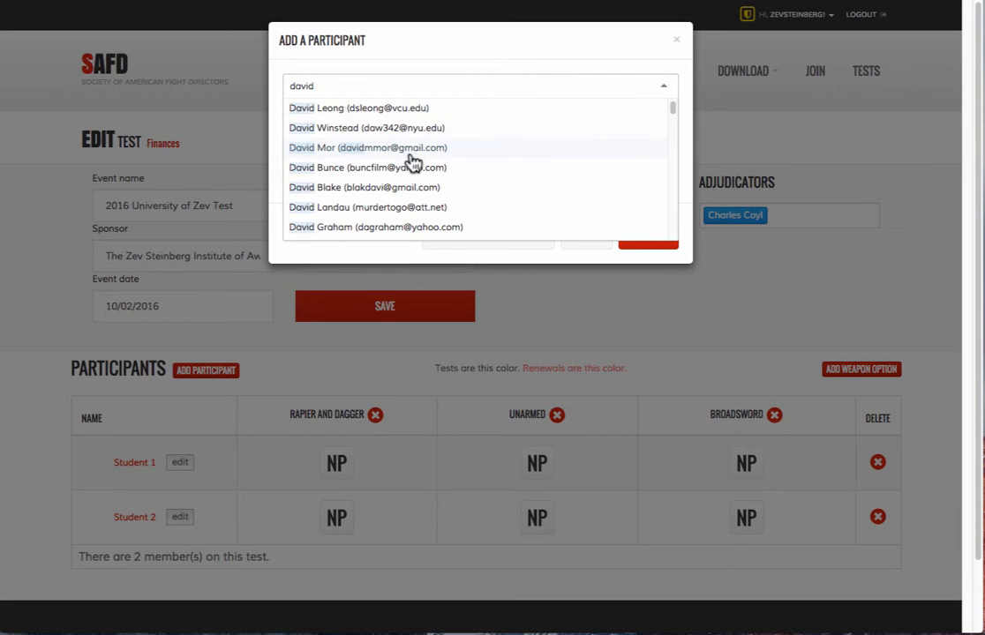
scroll(435, 167, down, 3)
scroll(435, 166, down, 4)
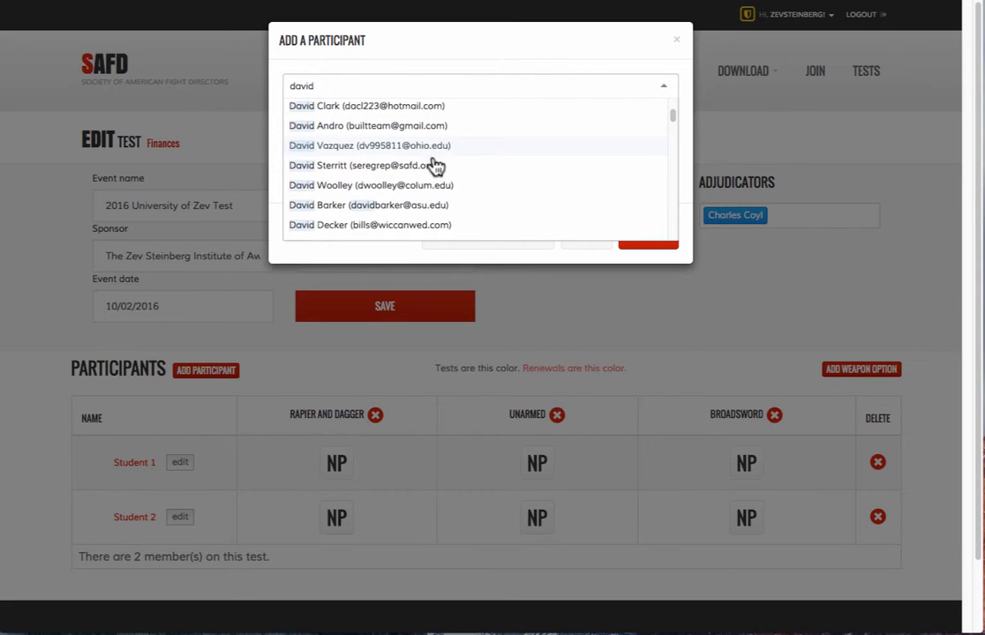
scroll(435, 166, down, 2)
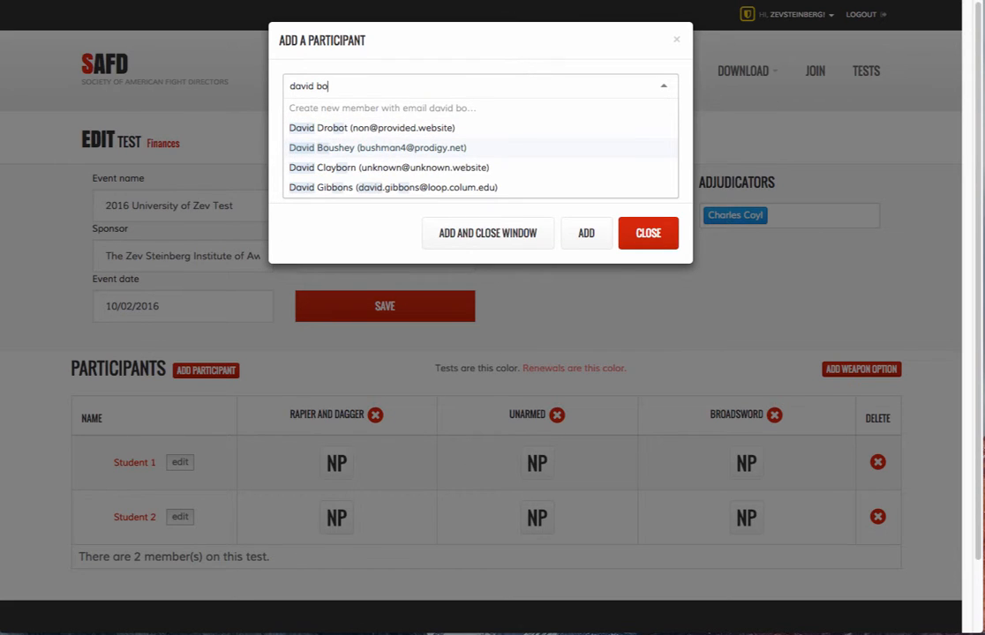
click(402, 149)
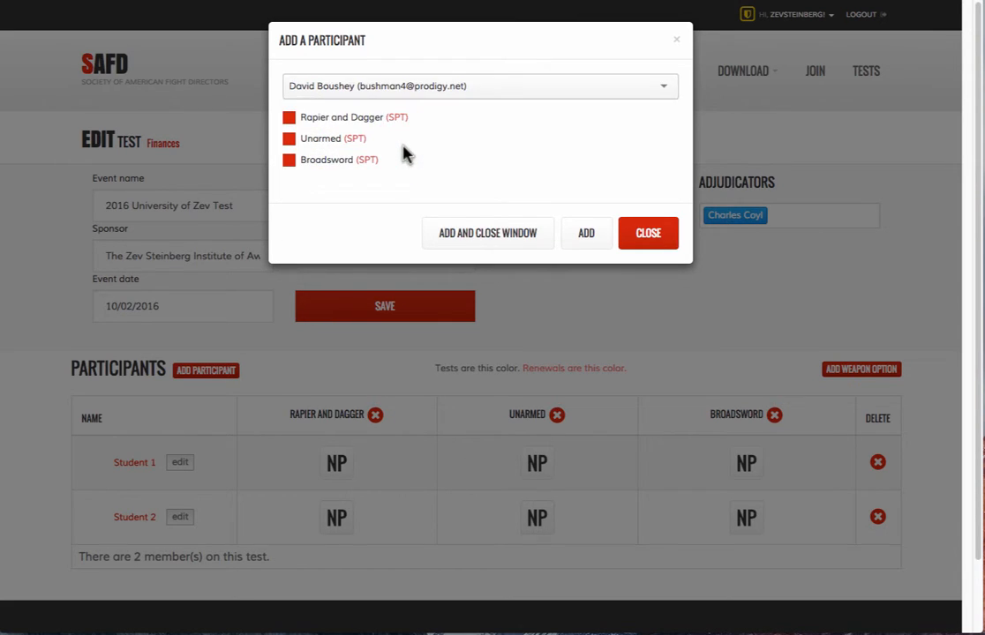
click(289, 140)
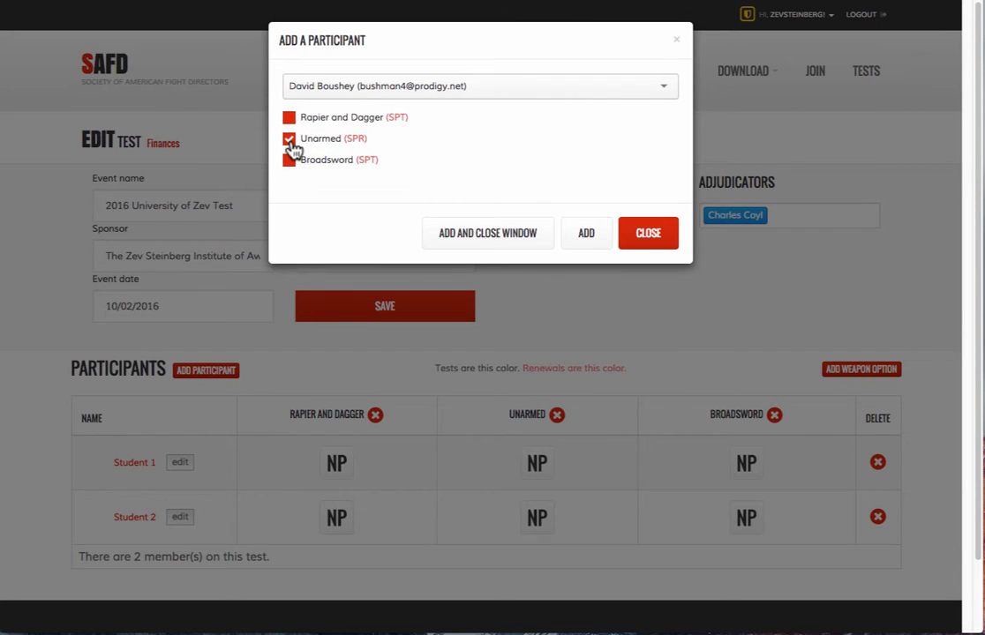
click(590, 237)
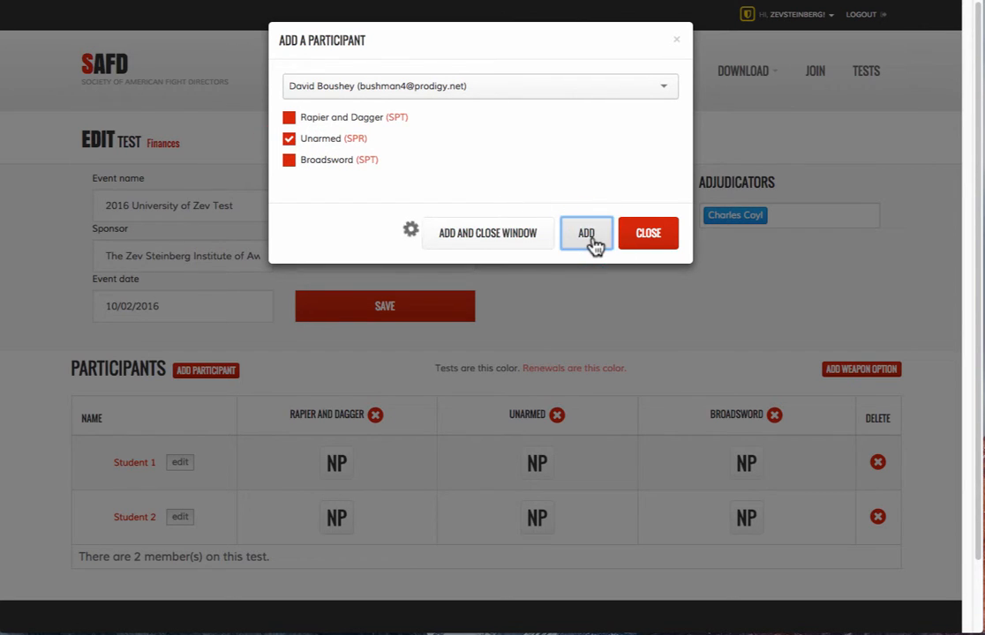
- Add the fourth member of the unfiltered member list as a participant with an Unarmed SPR renewal, keeping the form open
click(455, 89)
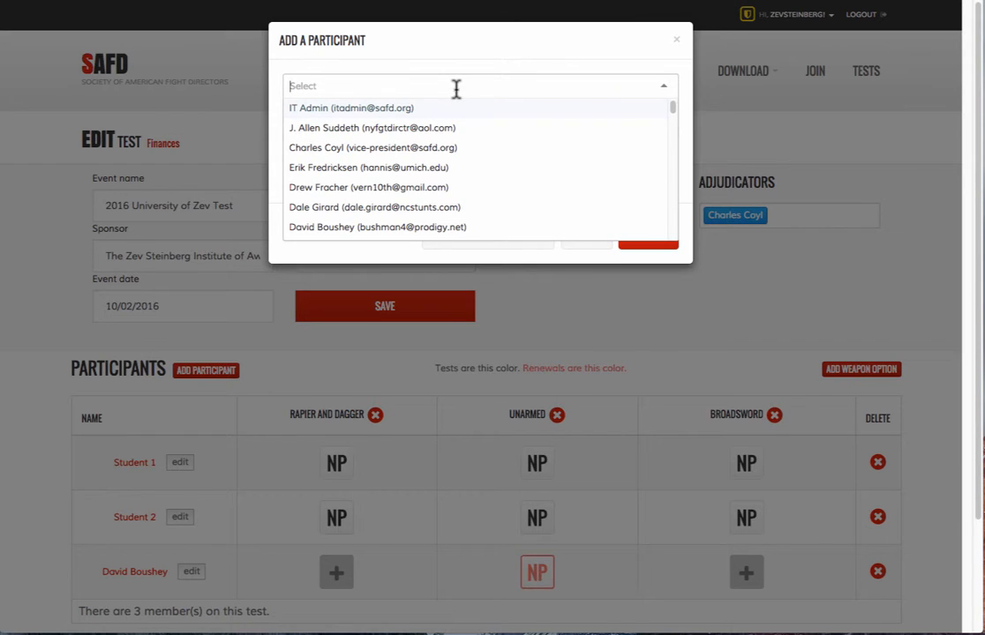
click(530, 166)
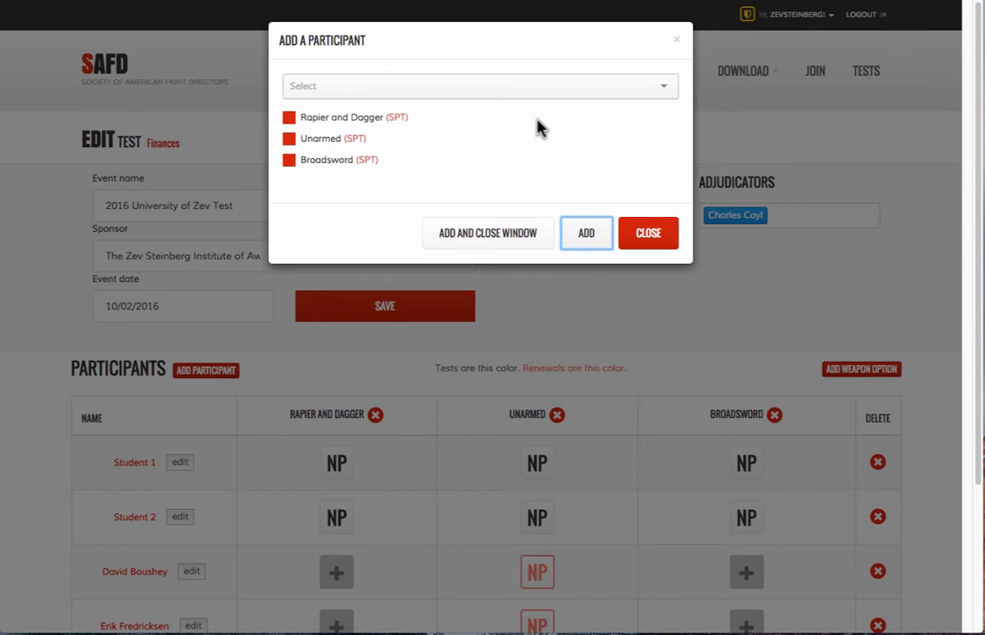
- Search the member list for "chuck norris" to check for an existing record, and clear the search text
click(517, 88)
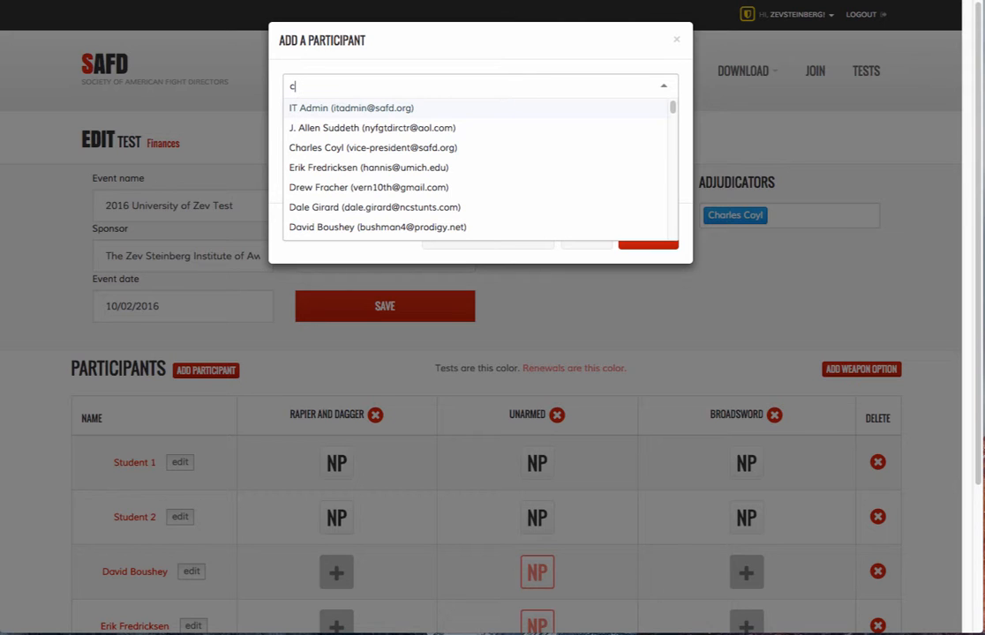
text(c)
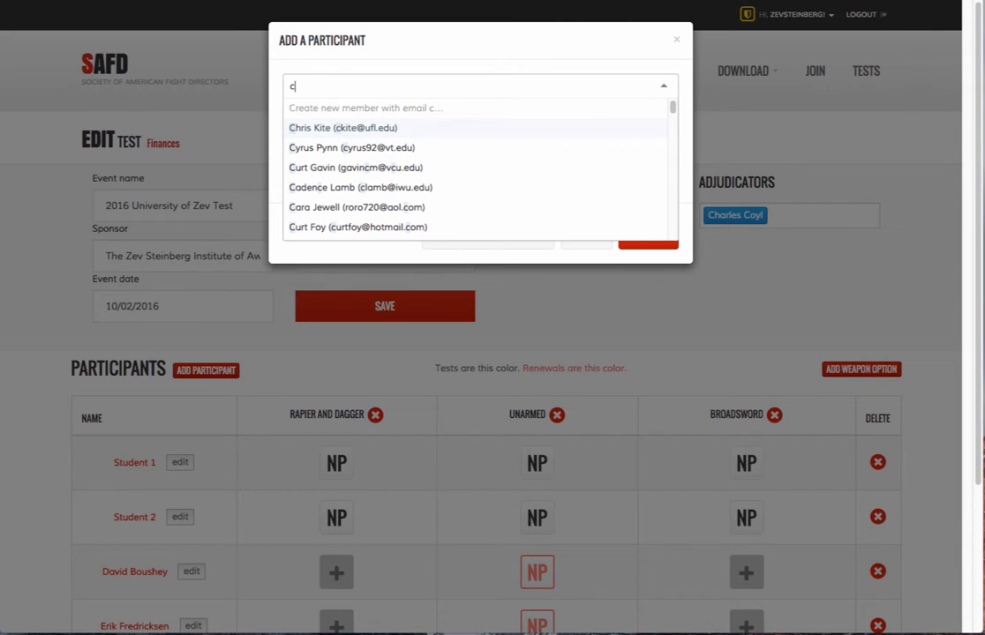
text(huck norris)
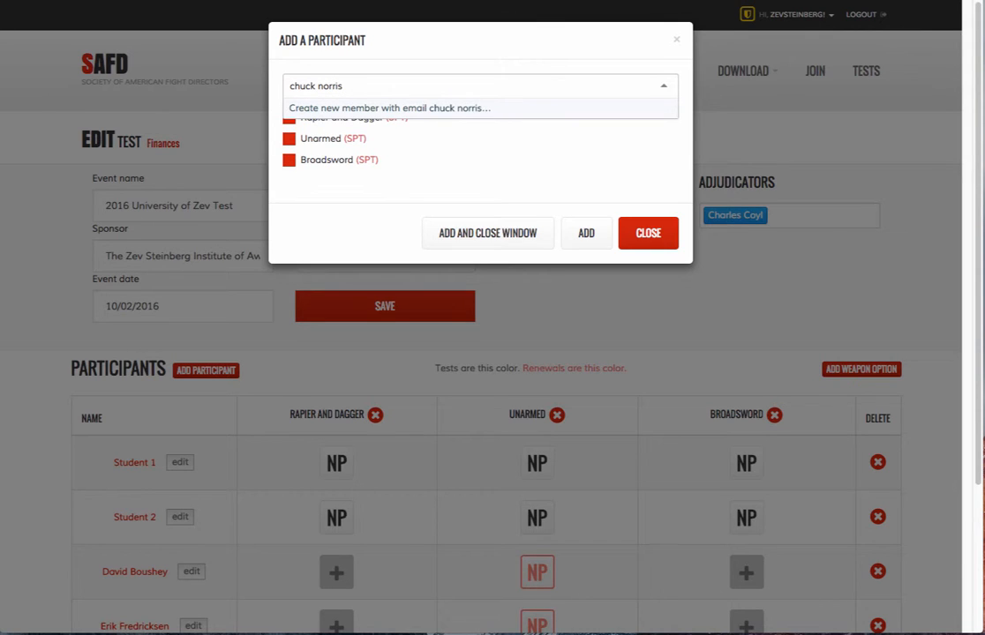
key(BackSpace)
key(BackSpace)
key(BackSpace)
key(BackSpace)
key(BackSpace)
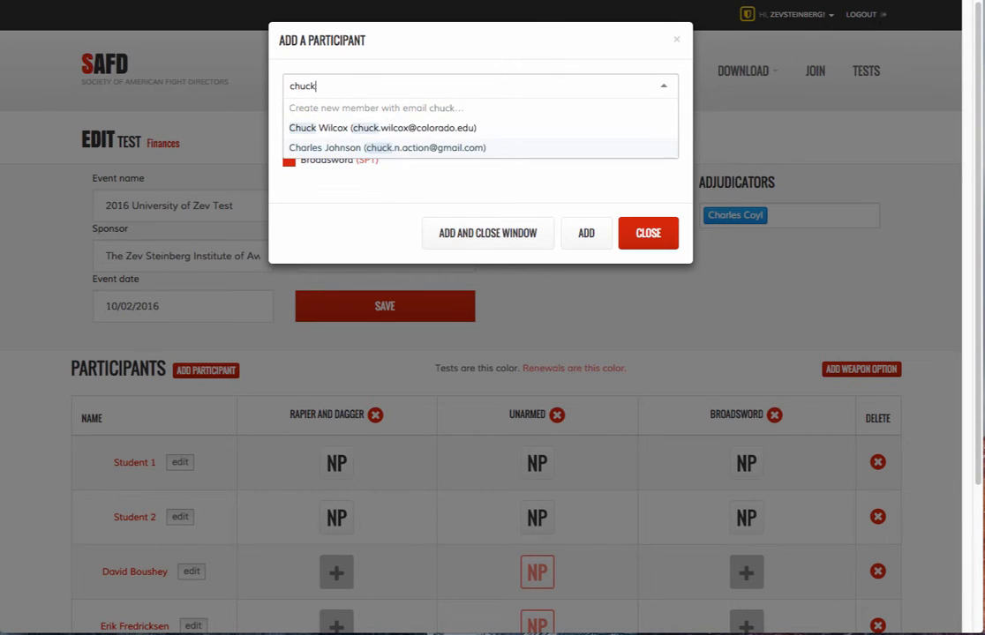
key(BackSpace)
key(BackSpace)
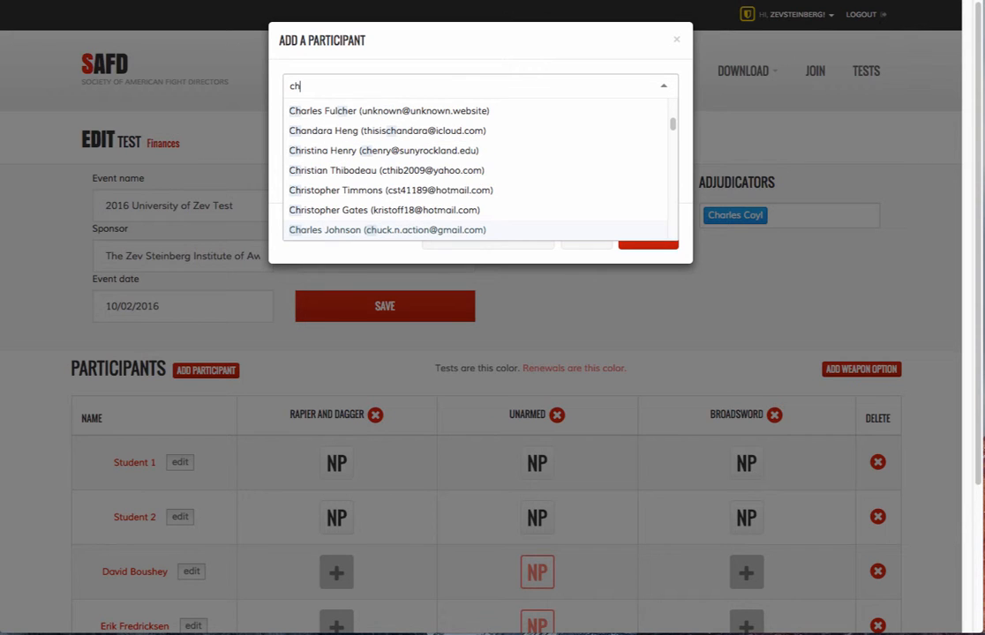
key(BackSpace)
key(BackSpace)
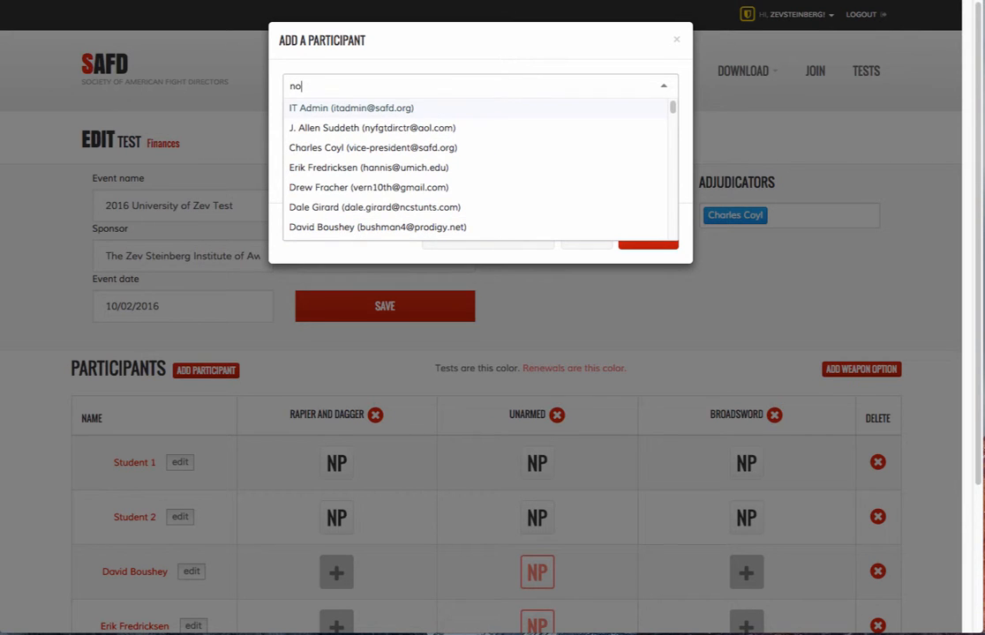
- Search the member list by the surname "norris" alone, and clear the search text
text(norris)
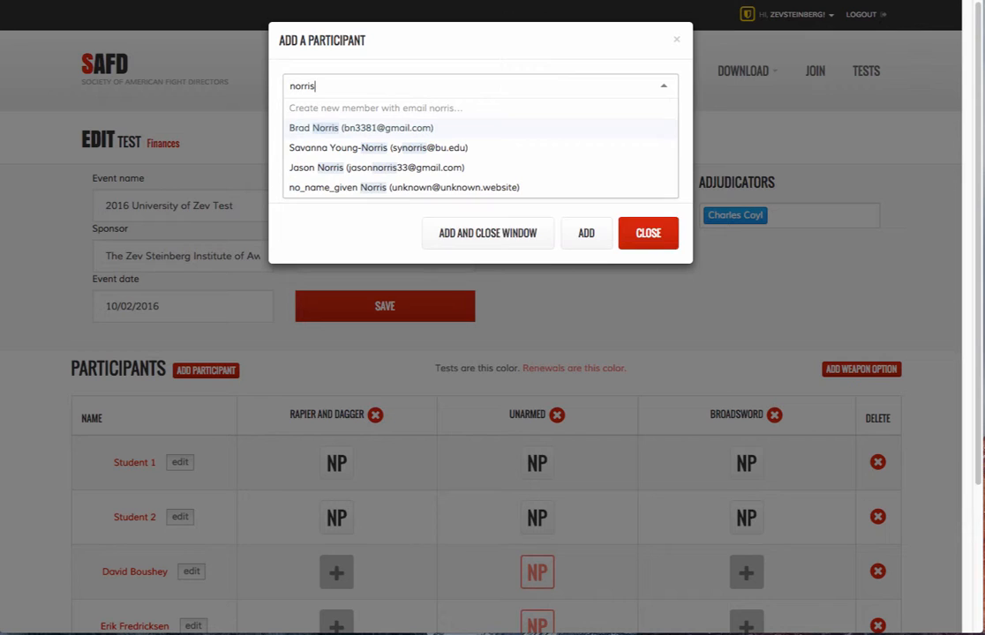
key(BackSpace)
key(BackSpace)
key(BackSpace)
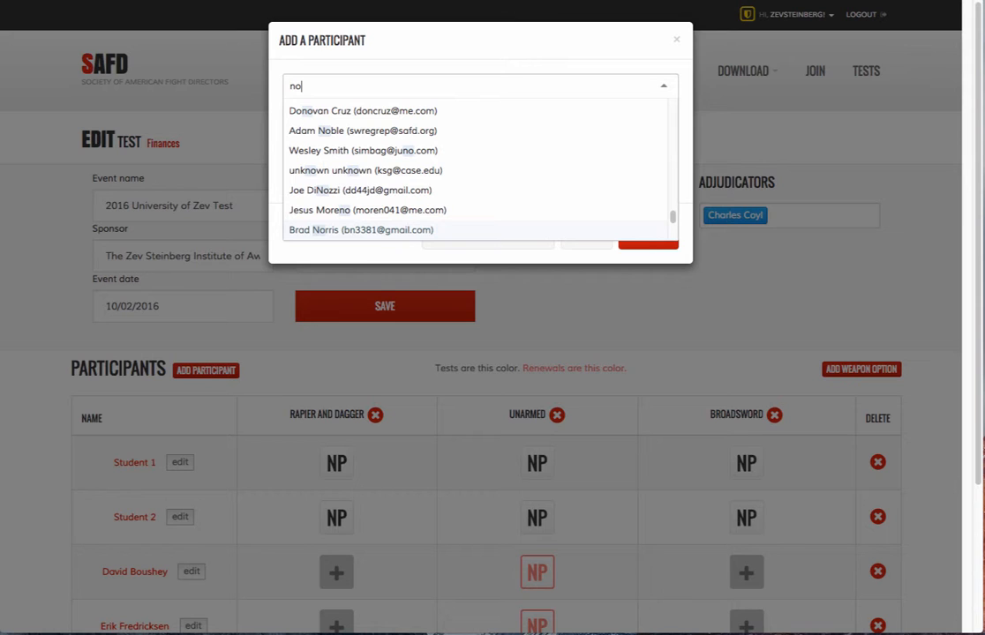
key(BackSpace)
key(BackSpace)
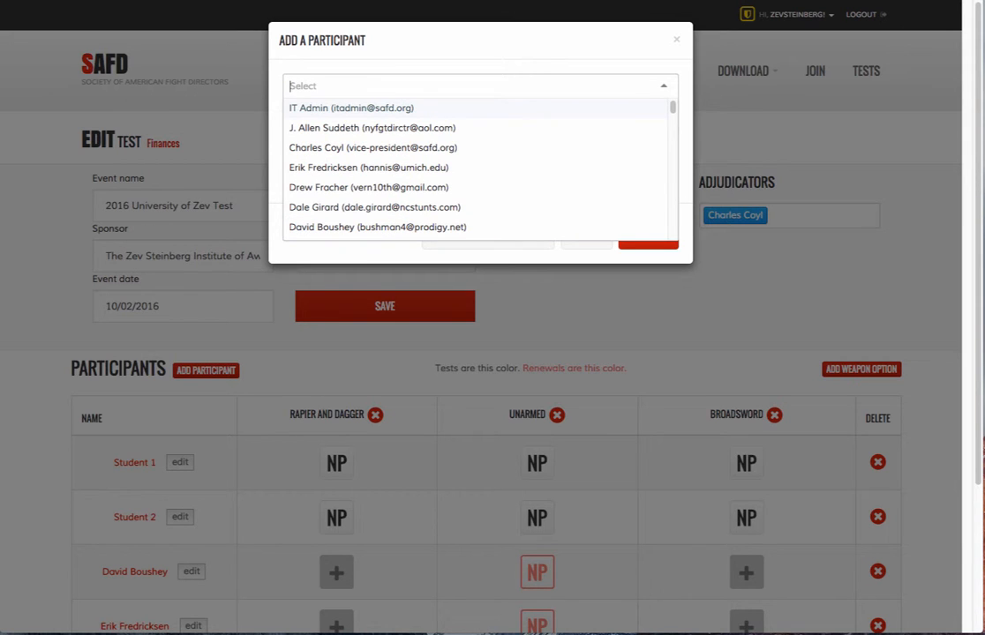
- Enter "Chuck Norris" in the member search and choose to create a new member from it
text(Ch)
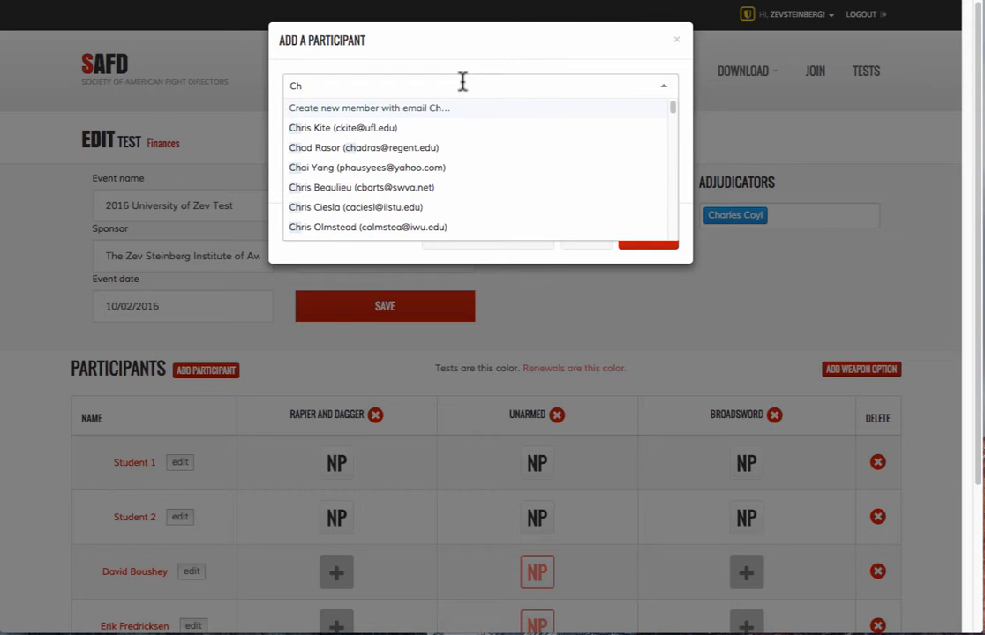
text(ck)
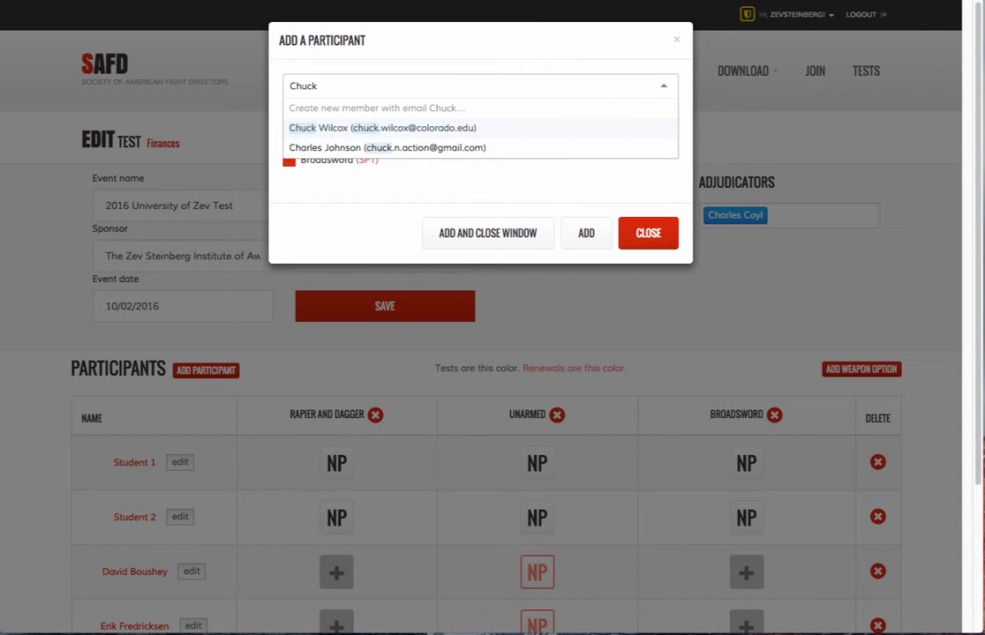
text( Norris)
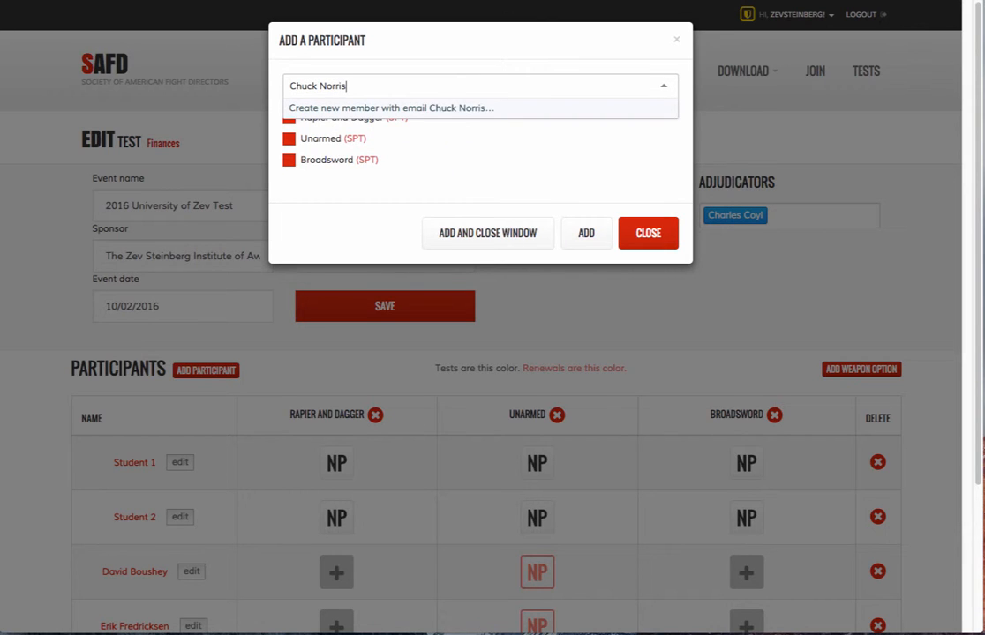
click(439, 112)
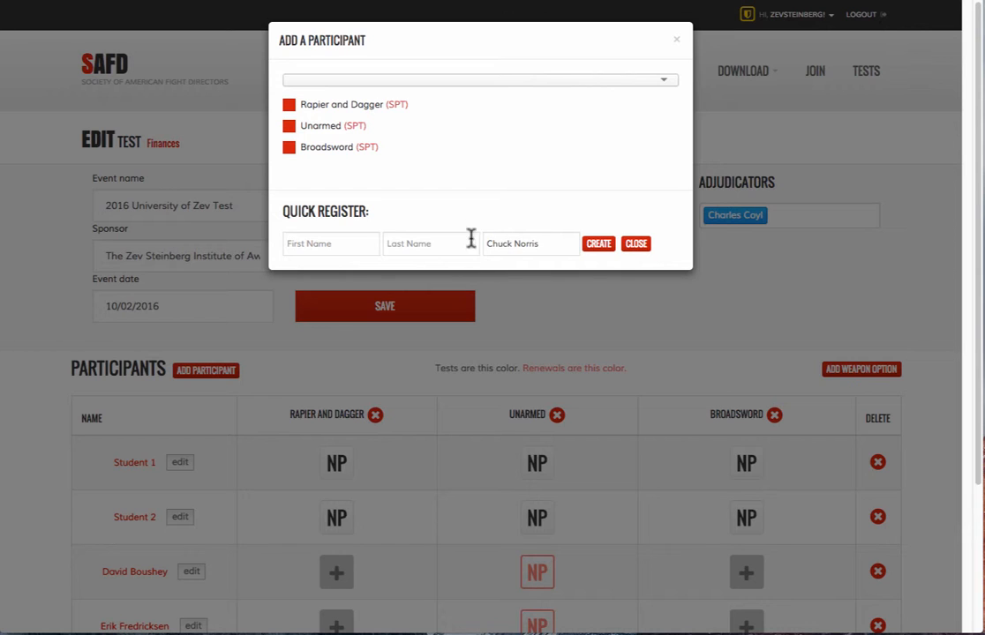
- Replace the prefilled e-mail, complete the quick registration with first name Chuck, last name Norris and the member's e-mail, and create the member
drag(555, 243, 476, 238)
key(BackSpace)
click(354, 243)
text(Chuck)
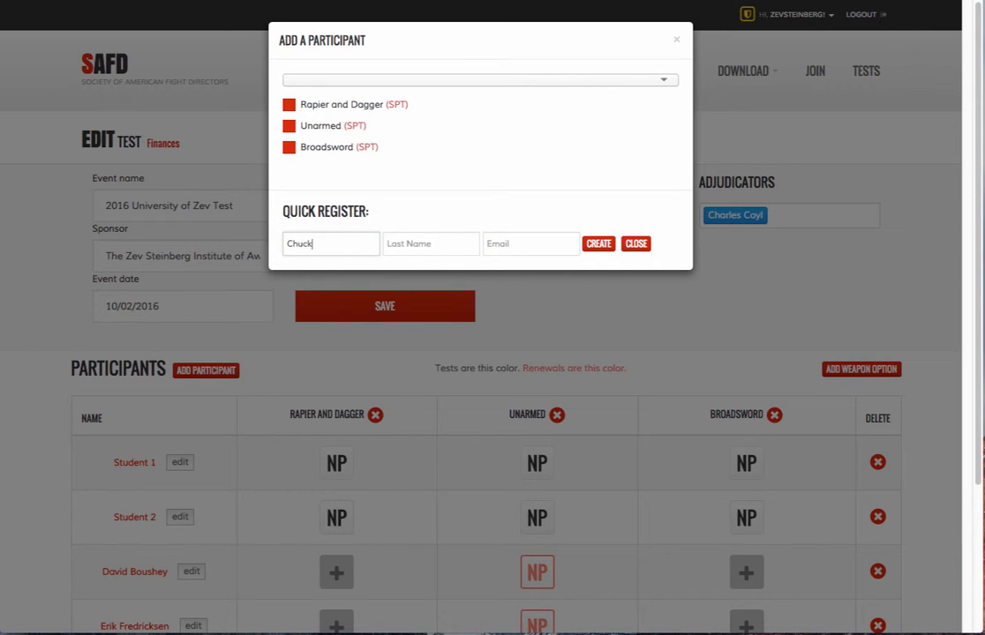
key(Tab)
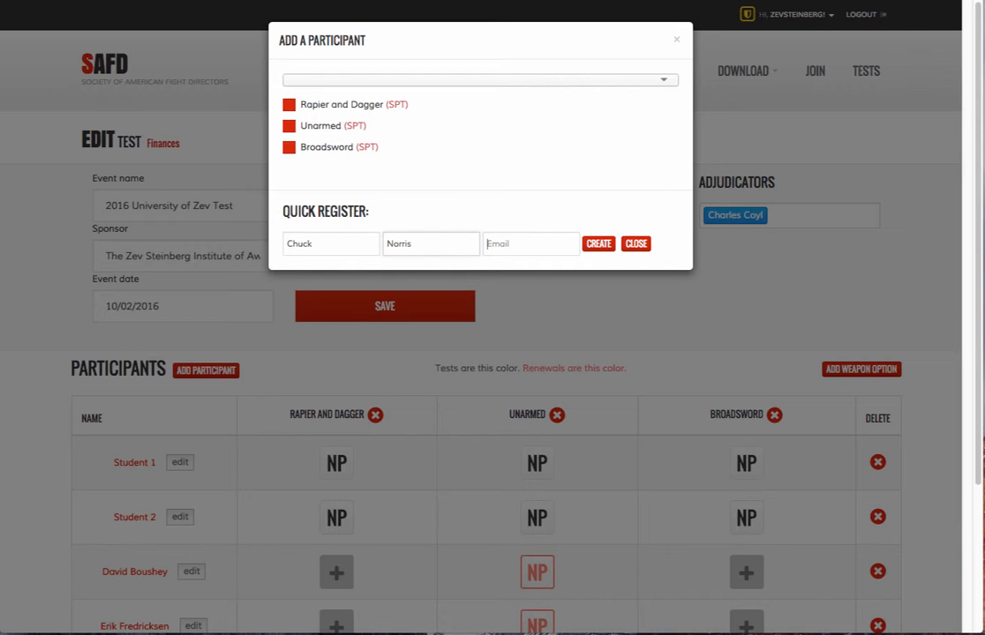
key(Tab)
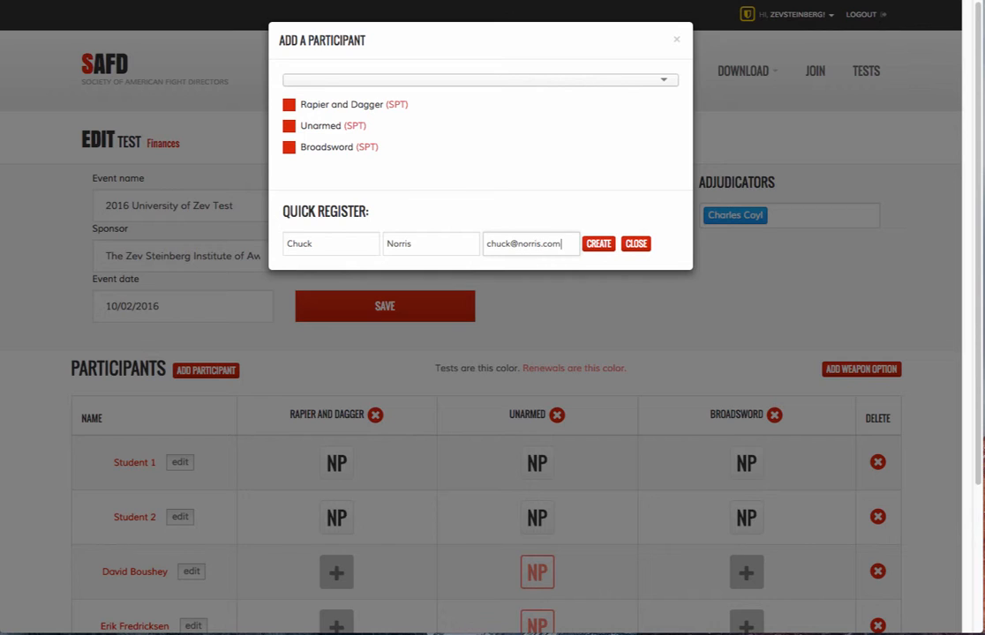
click(598, 248)
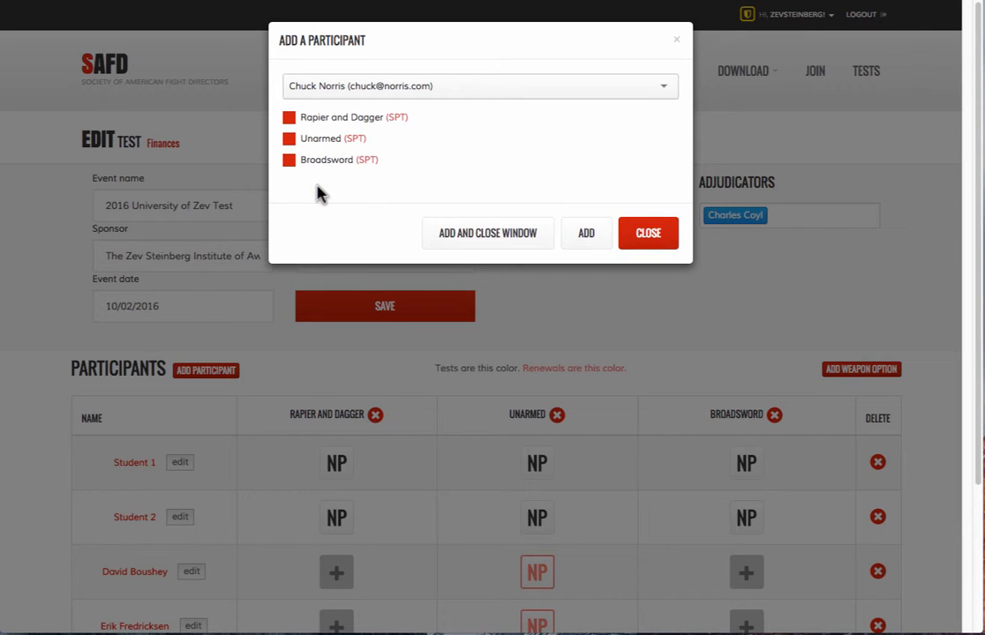
- Mark Rapier and Dagger and Broadsword as SPT tests for Chuck Norris, and add the participant while closing the form
click(290, 121)
click(290, 161)
click(519, 241)
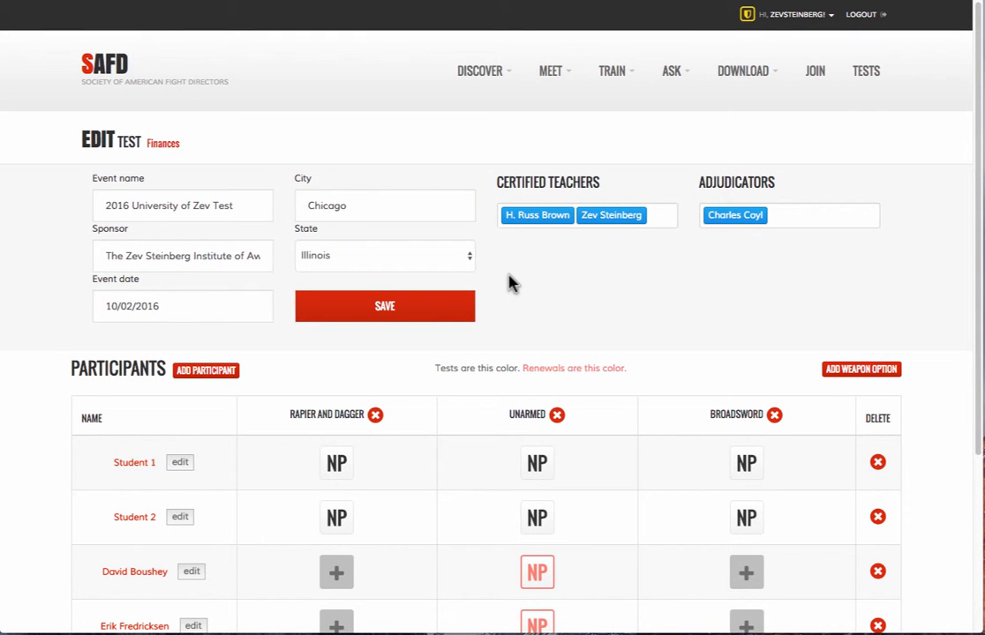
scroll(510, 282, down, 2)
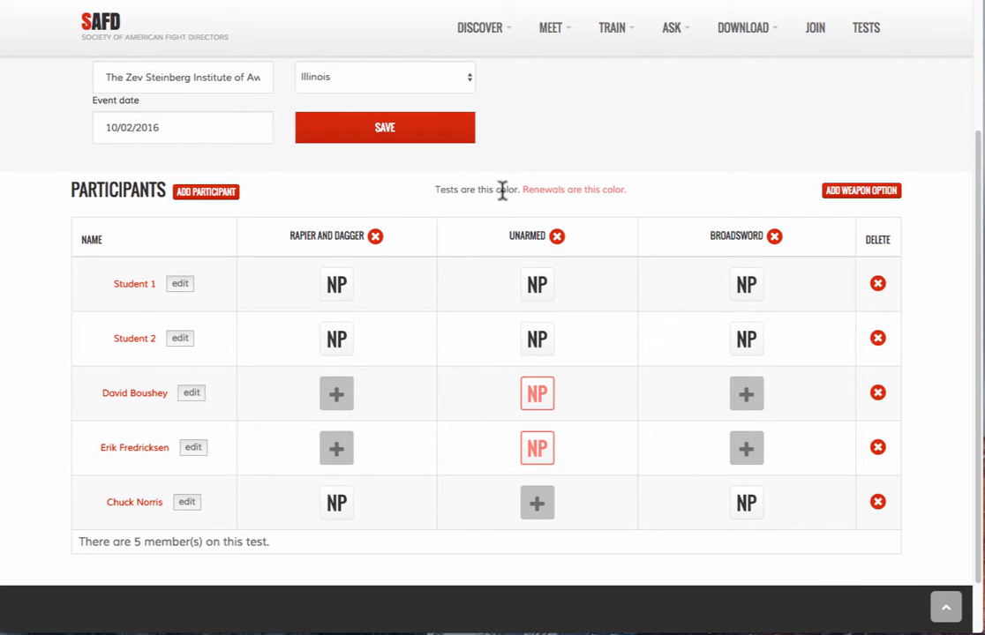
scroll(577, 403, up, 1)
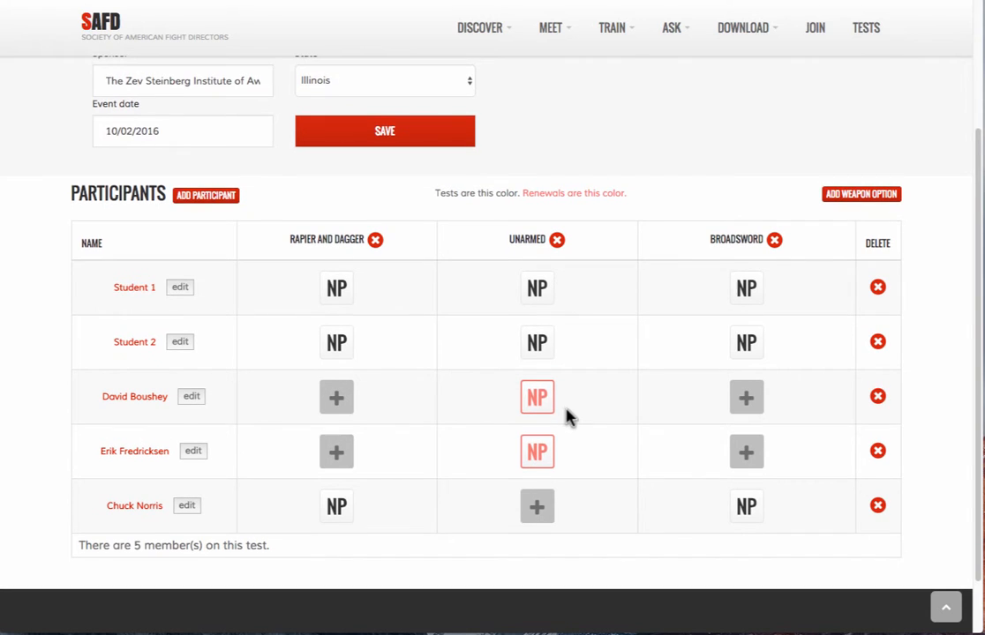
- Record Student 1's results as B for Rapier and Dagger, R for Unarmed and R for Broadsword
scroll(563, 410, up, 1)
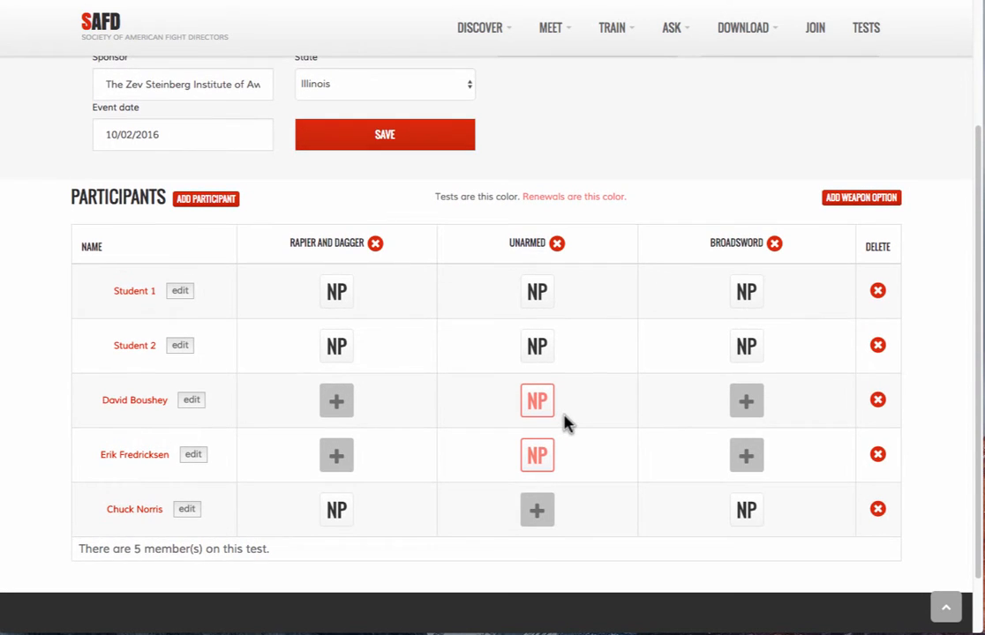
scroll(567, 427, down, 1)
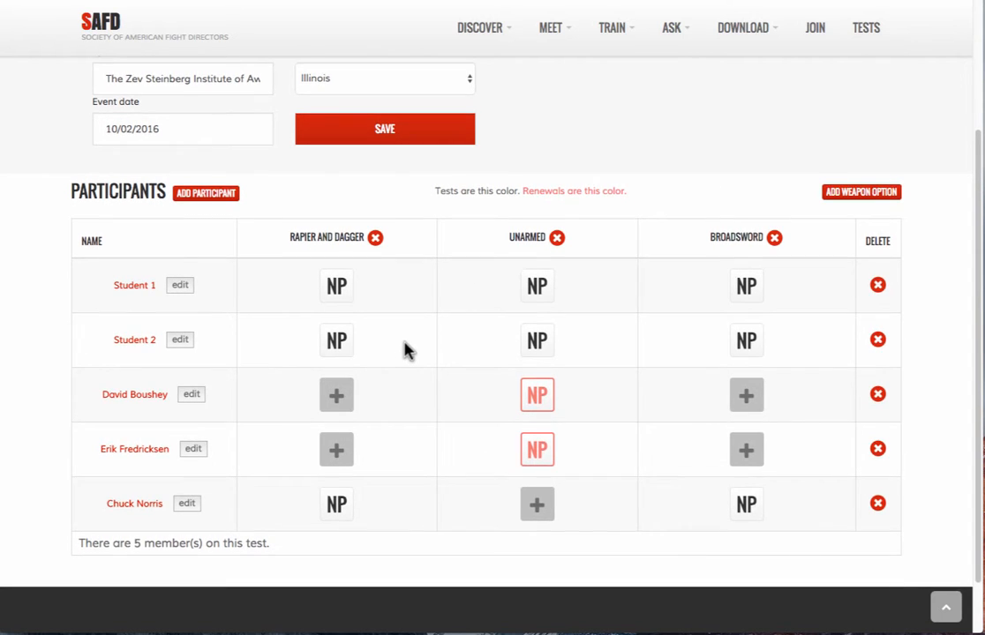
click(340, 300)
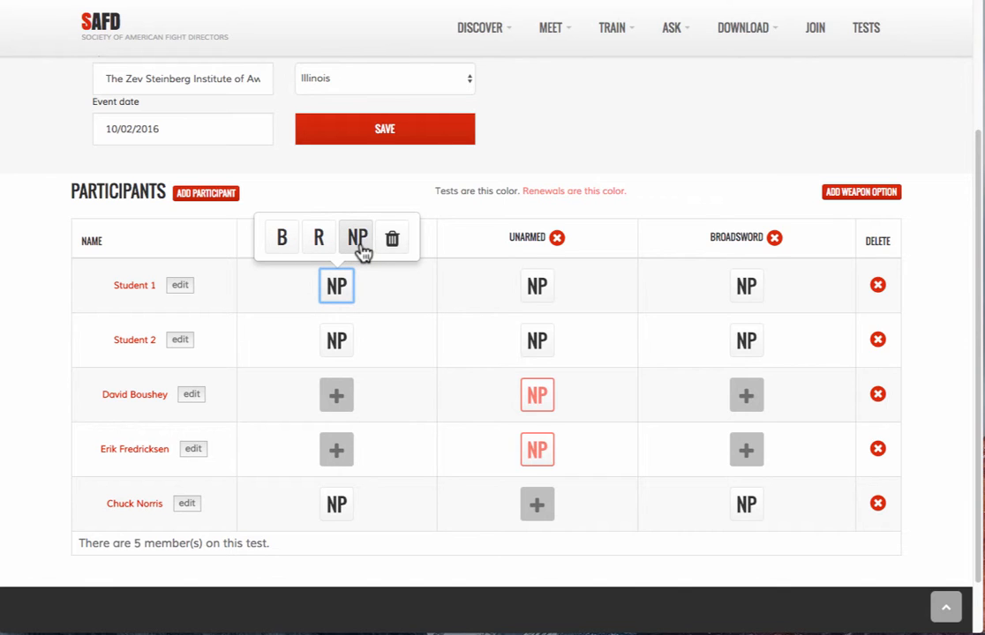
click(282, 240)
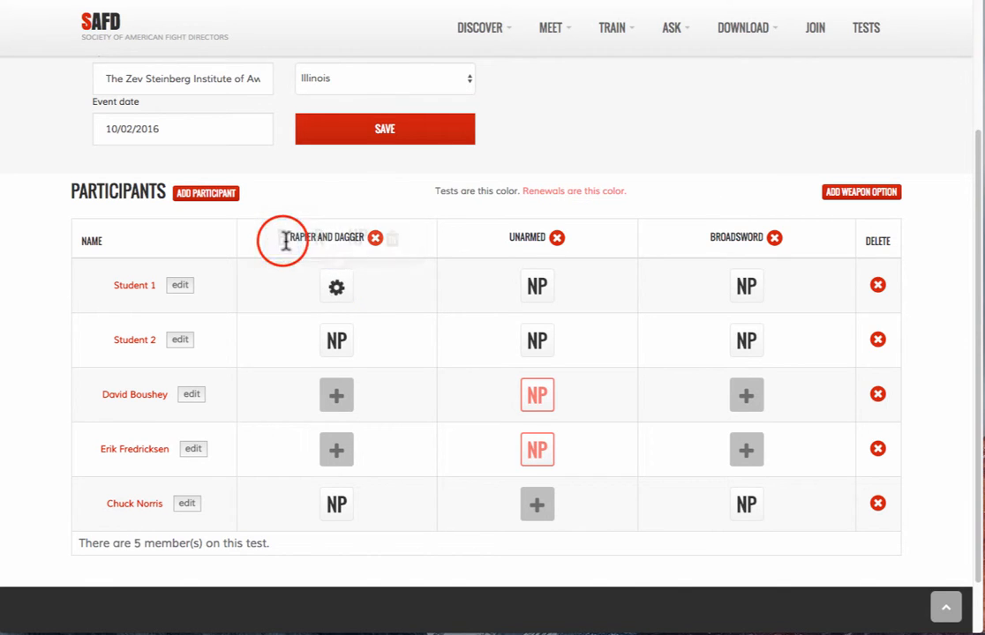
click(532, 287)
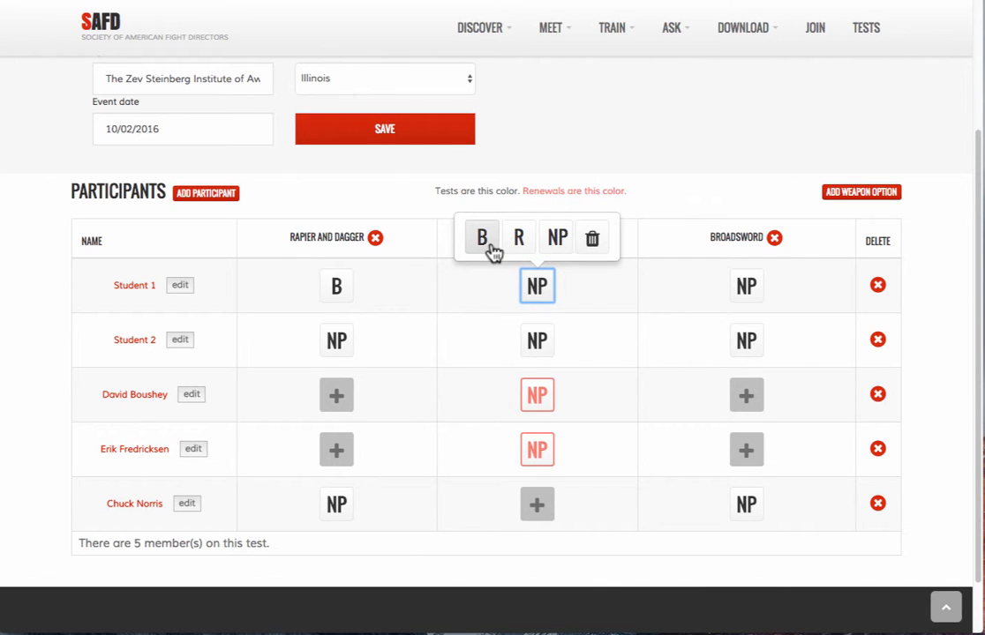
click(519, 240)
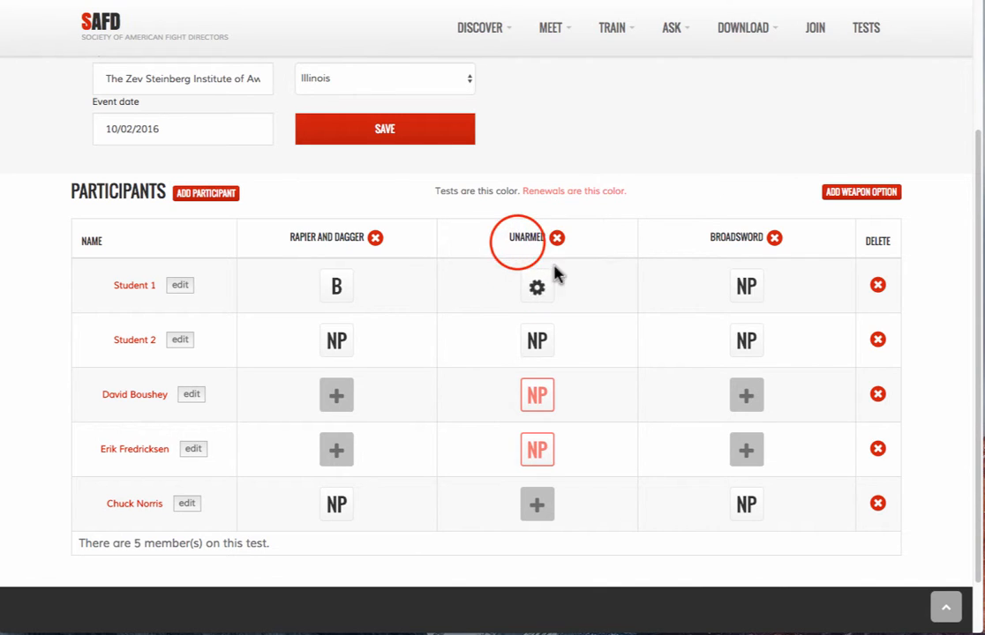
click(747, 286)
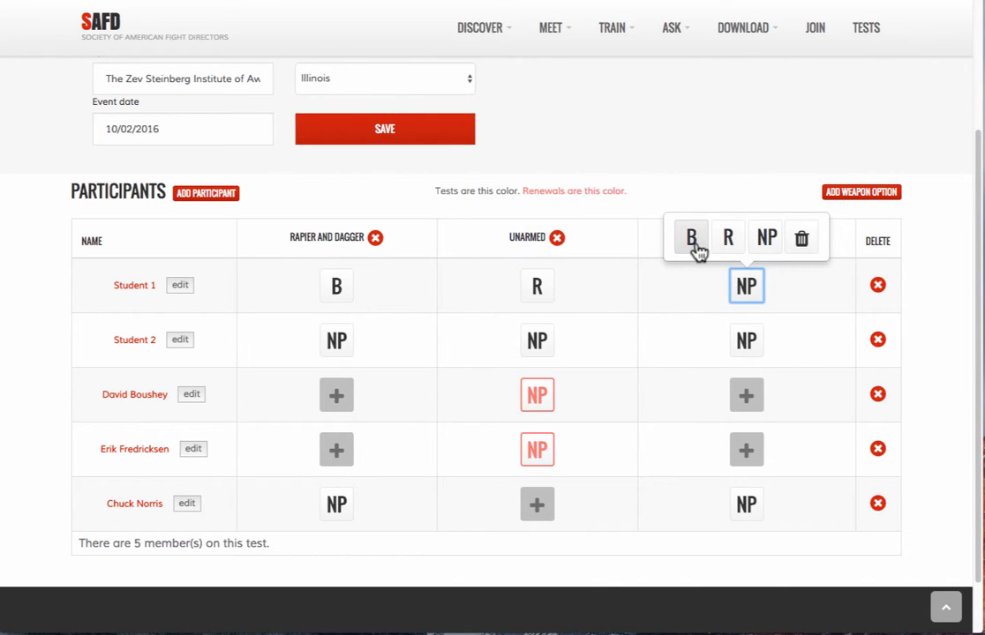
click(729, 238)
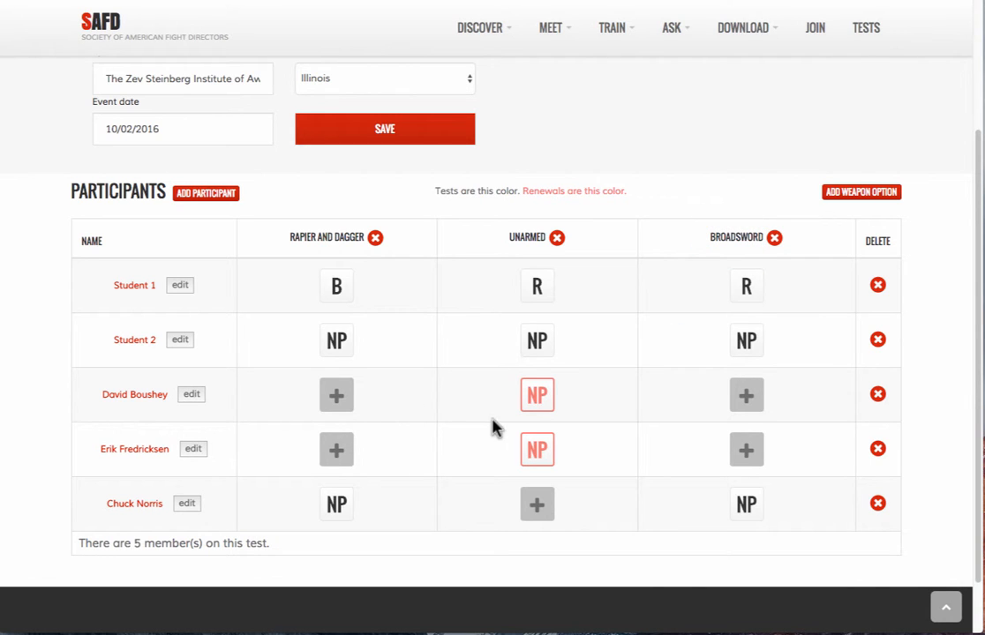
- Record Student 2's results as B for Rapier and Dagger, R for Unarmed and R for Broadsword
click(347, 354)
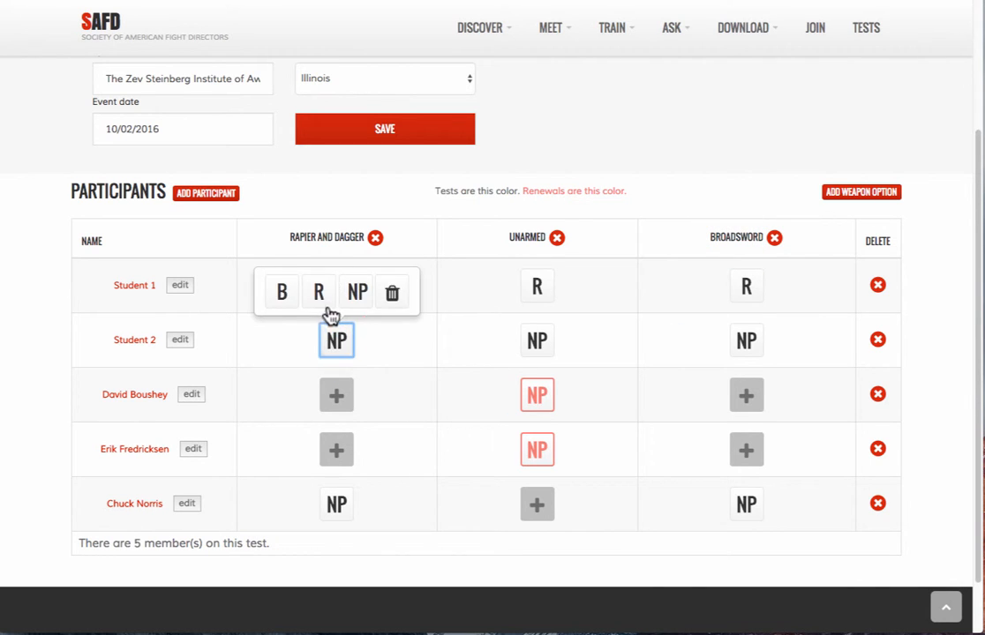
click(286, 294)
click(541, 346)
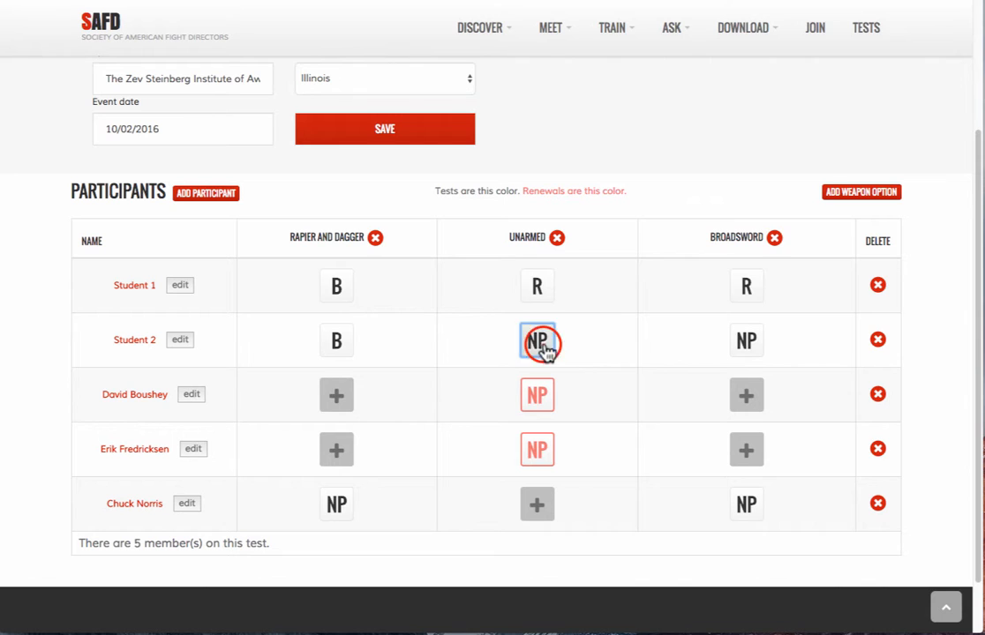
click(519, 295)
click(747, 340)
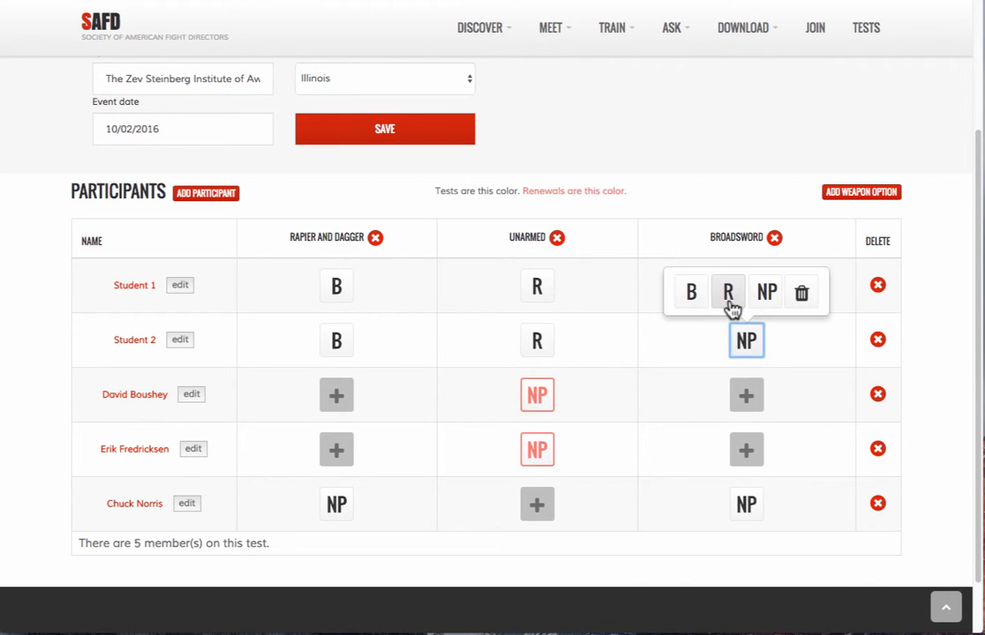
click(726, 293)
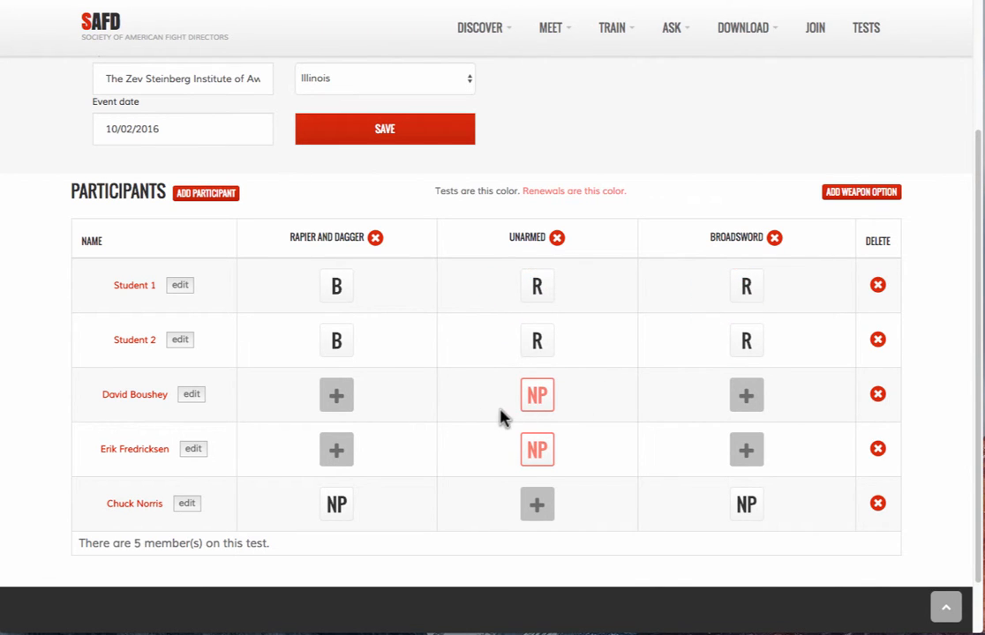
- Grade the two Unarmed renewals, giving B to the participant in the third row and R to the one in the fourth row
click(540, 399)
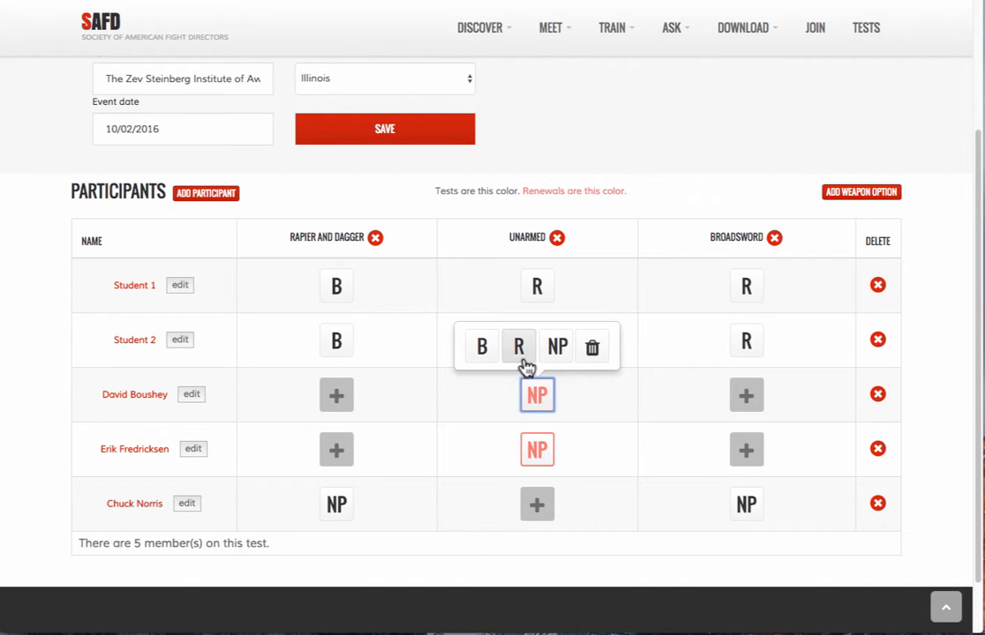
click(481, 351)
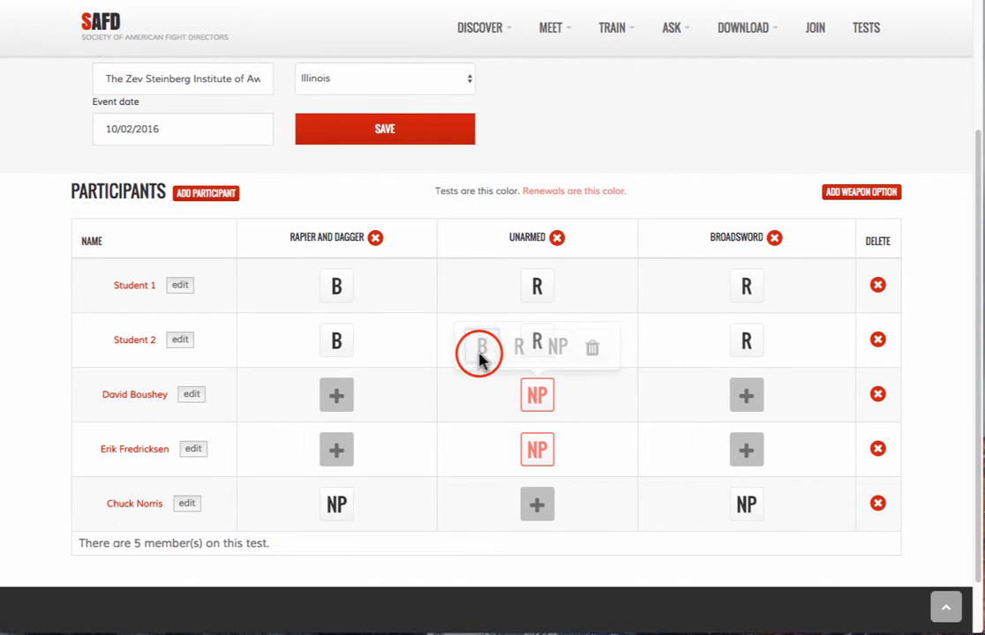
click(539, 457)
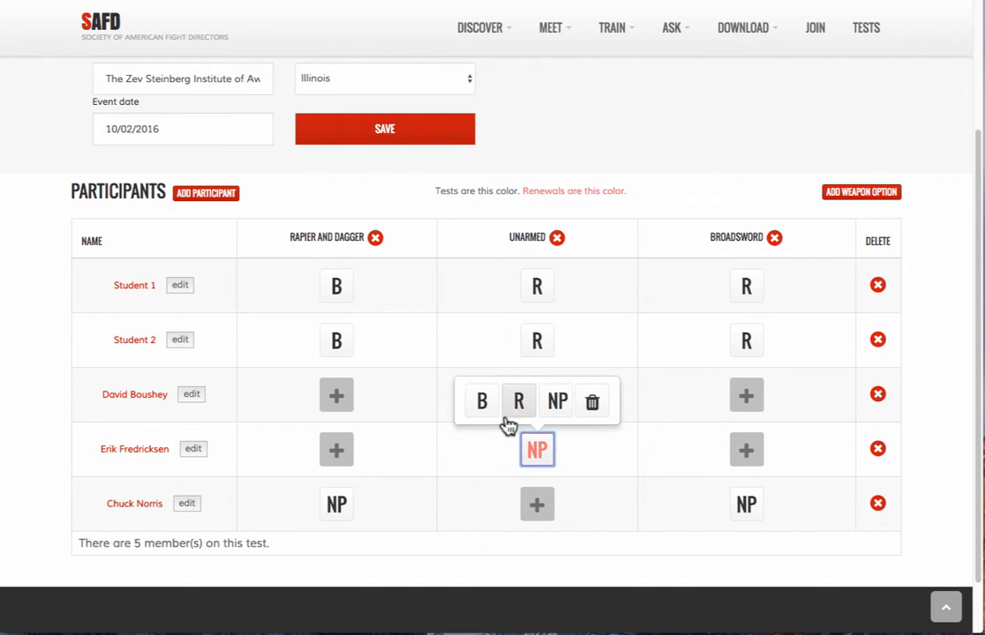
click(521, 410)
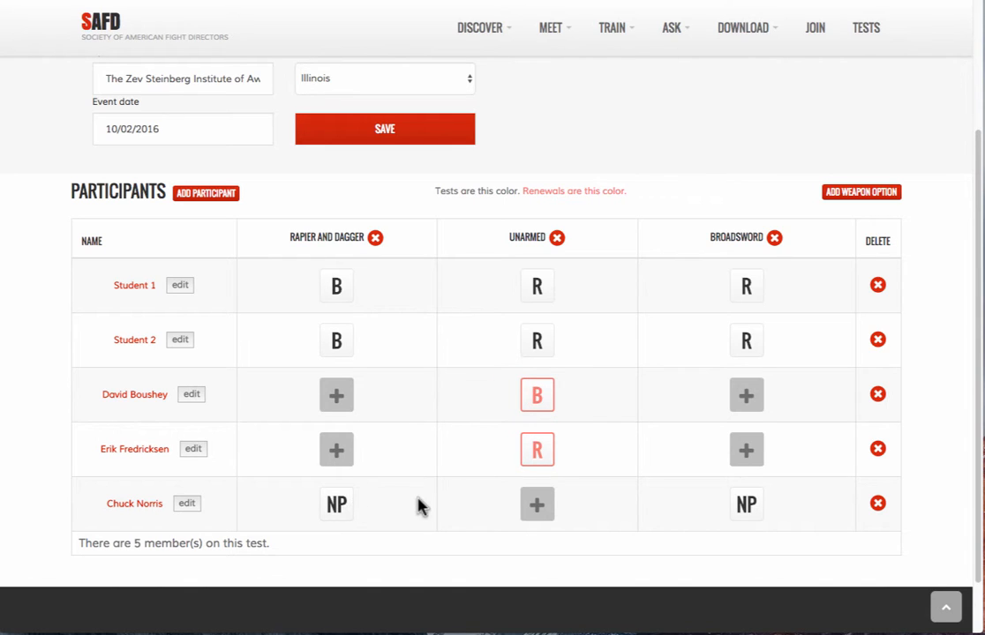
- Grade Chuck Norris's Rapier and Dagger and Broadsword tests as R
click(339, 517)
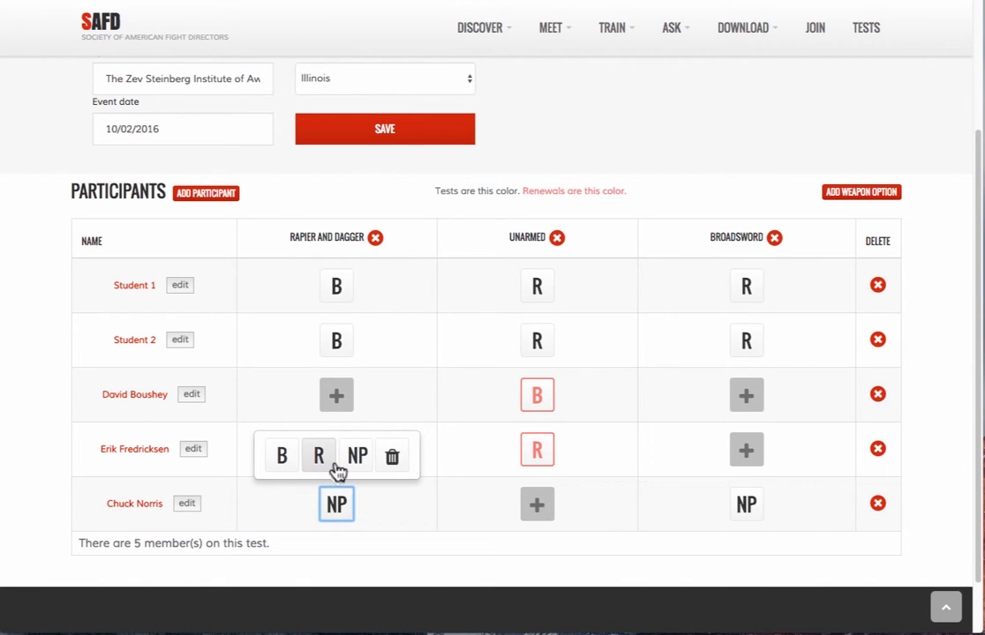
click(320, 461)
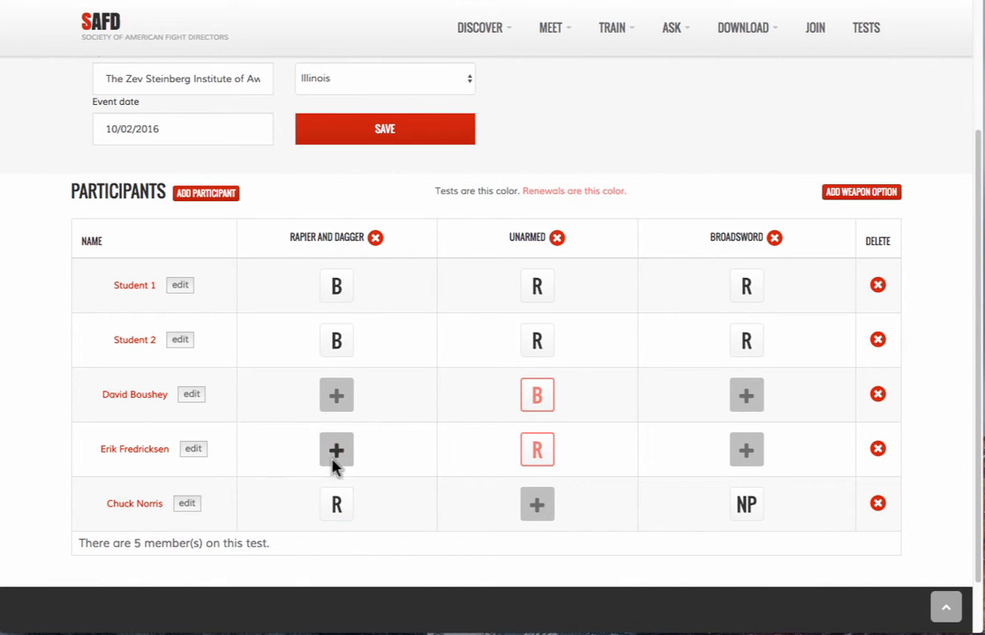
click(747, 508)
click(731, 460)
- Add an Unarmed test for Chuck Norris and grade it B
click(538, 511)
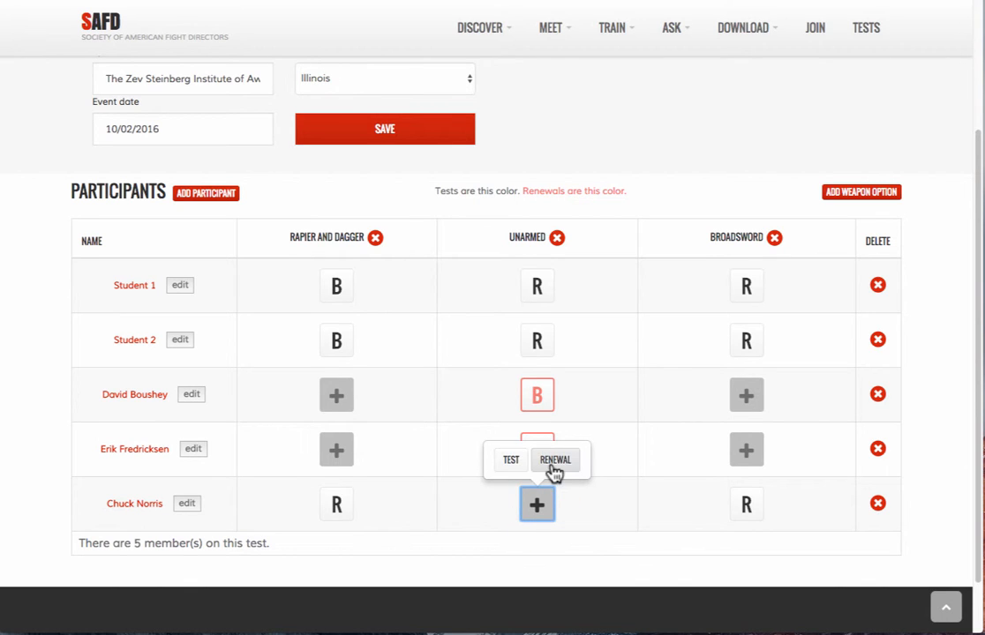
click(516, 467)
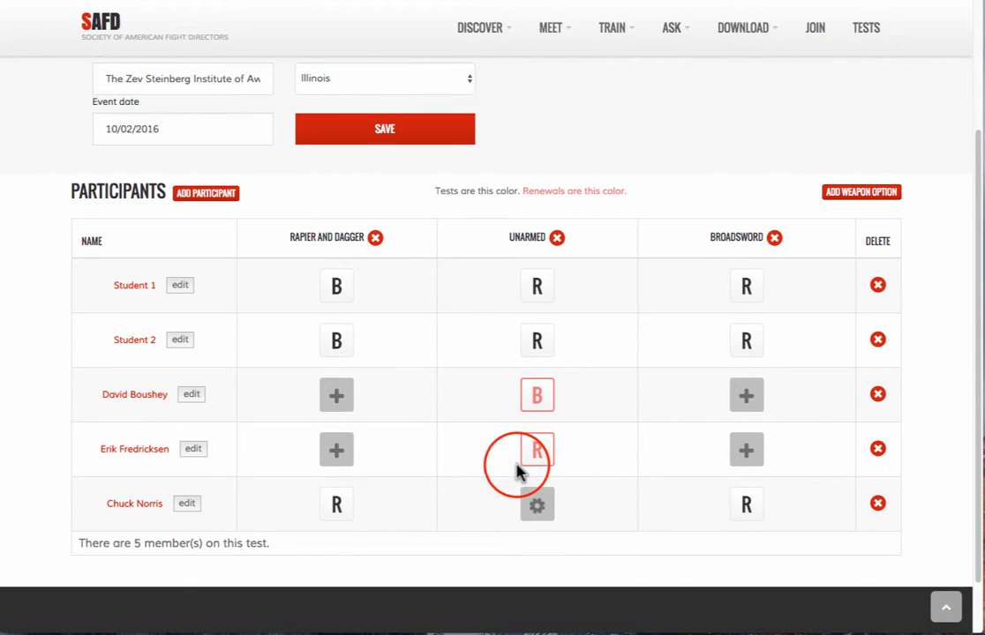
click(539, 512)
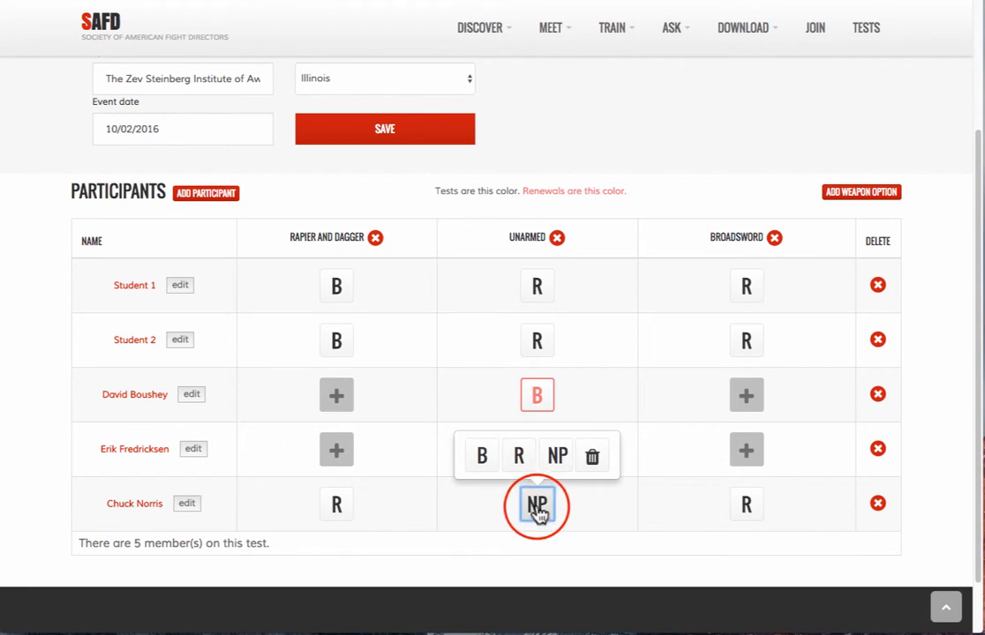
click(483, 457)
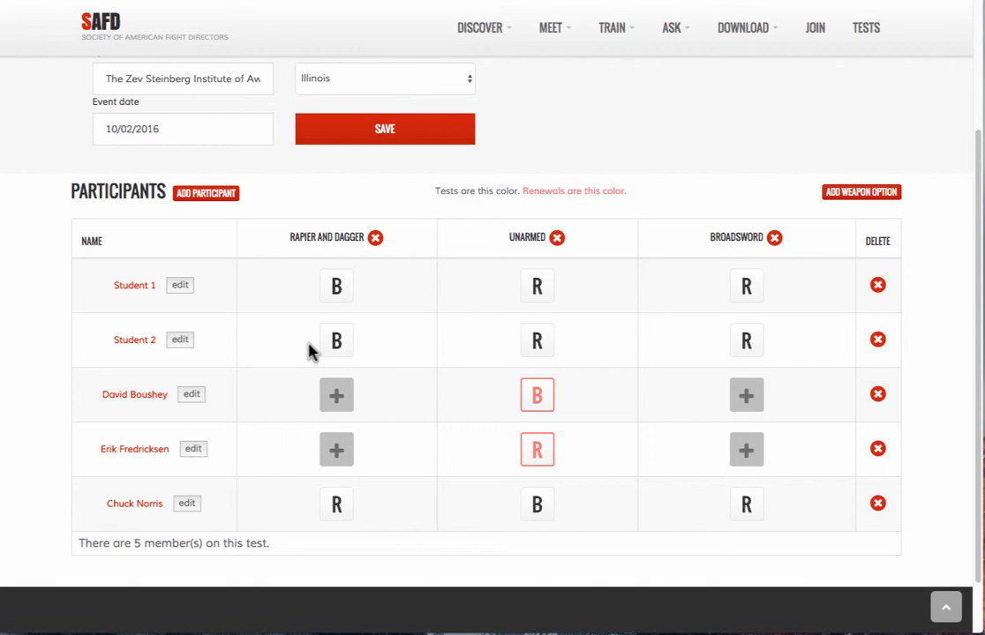
- Delete Student 2's Unarmed test and replace it with an Unarmed renewal graded R
click(538, 344)
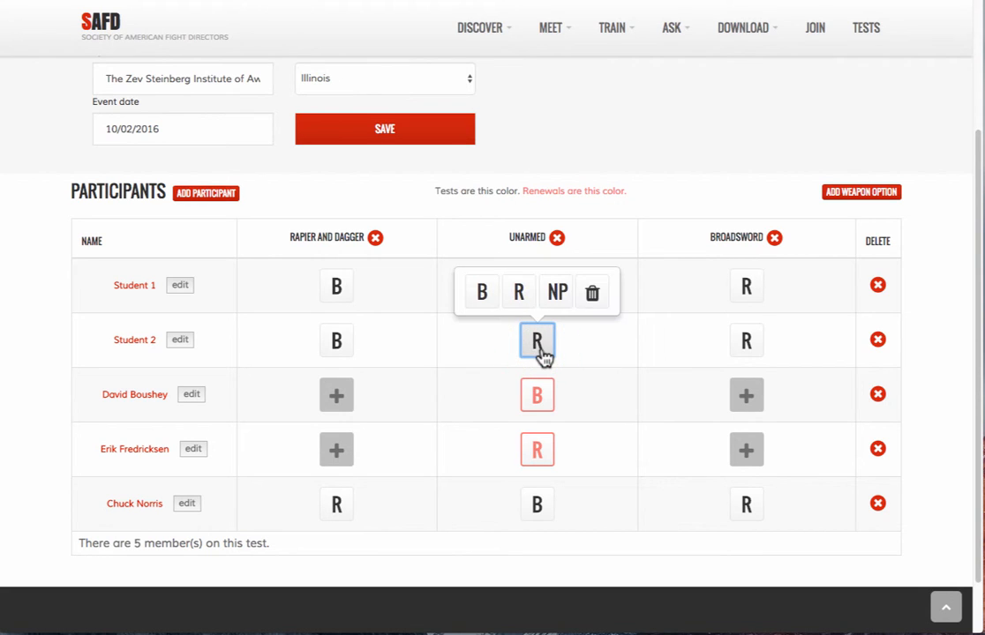
click(592, 296)
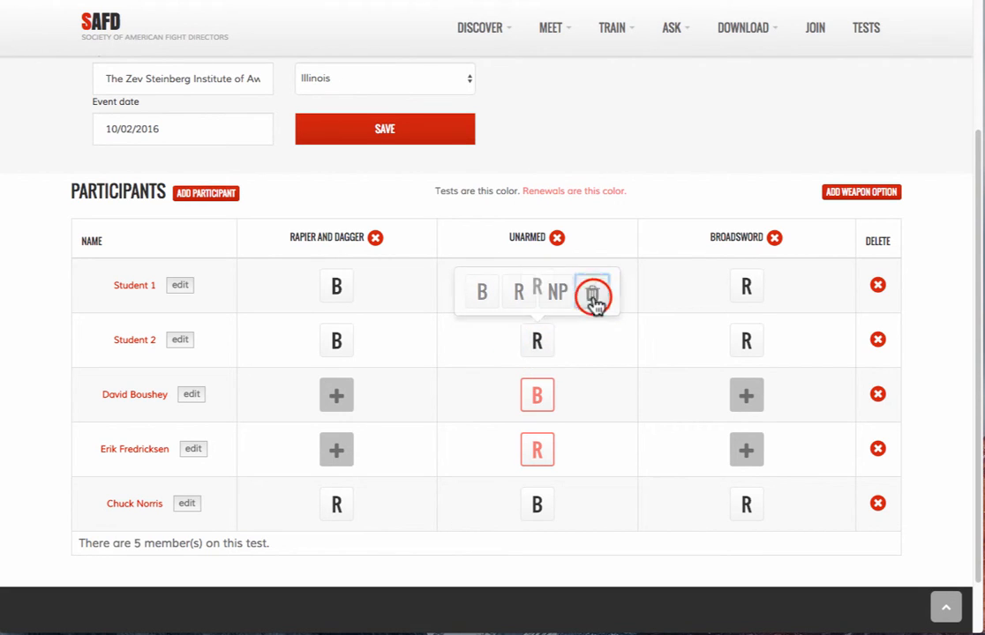
click(535, 353)
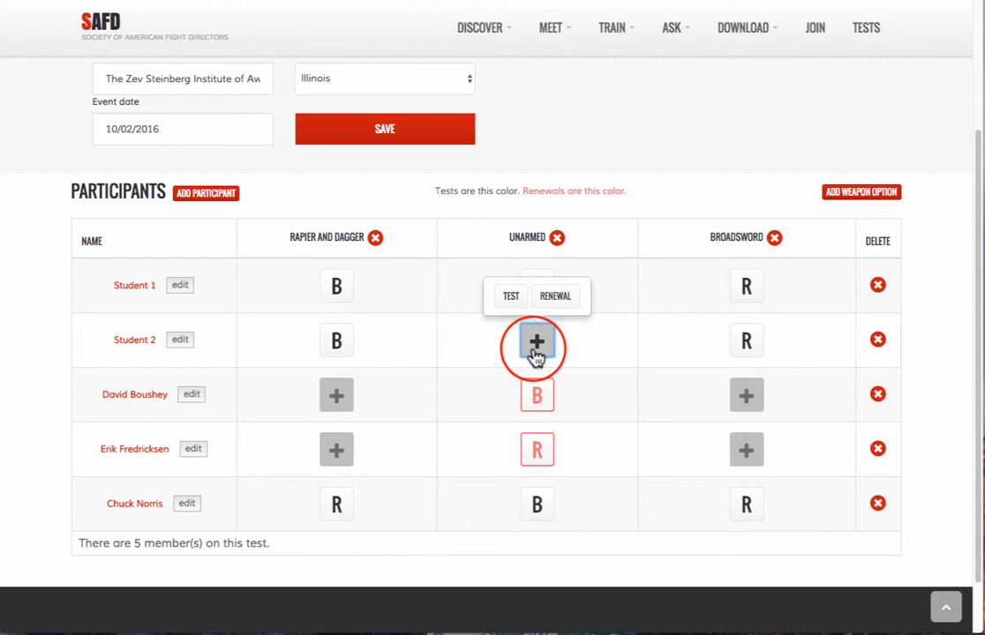
click(551, 301)
click(539, 344)
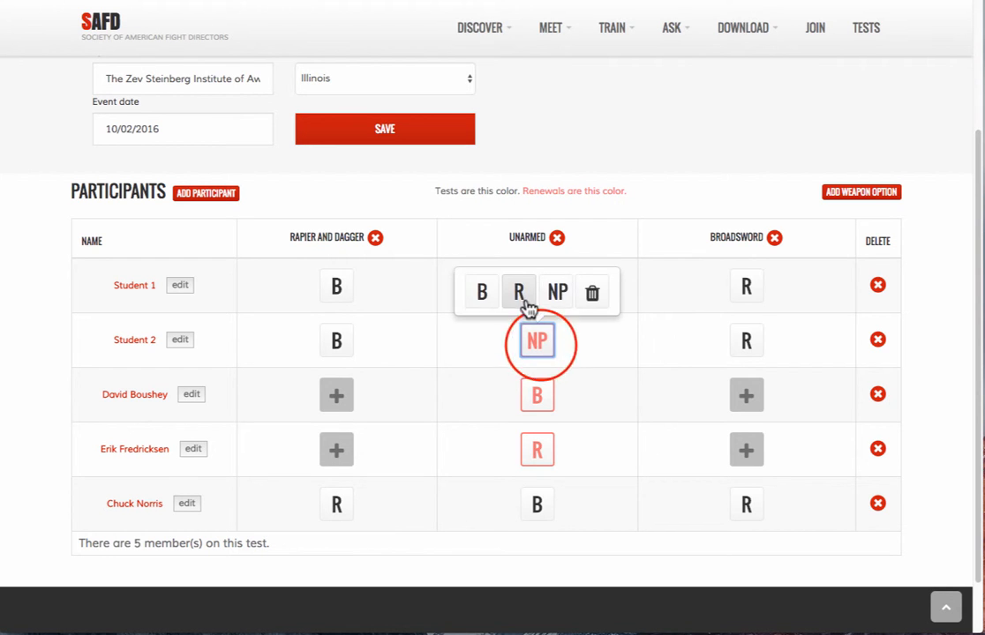
click(524, 296)
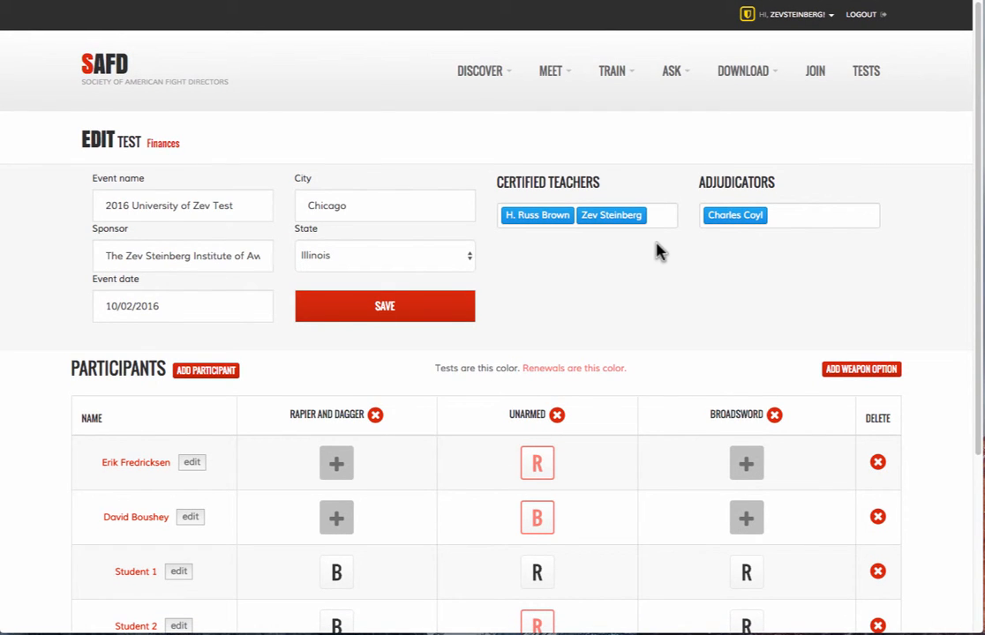
- Add Broadsword and Shield as a further weapon option for the test
scroll(657, 250, down, 5)
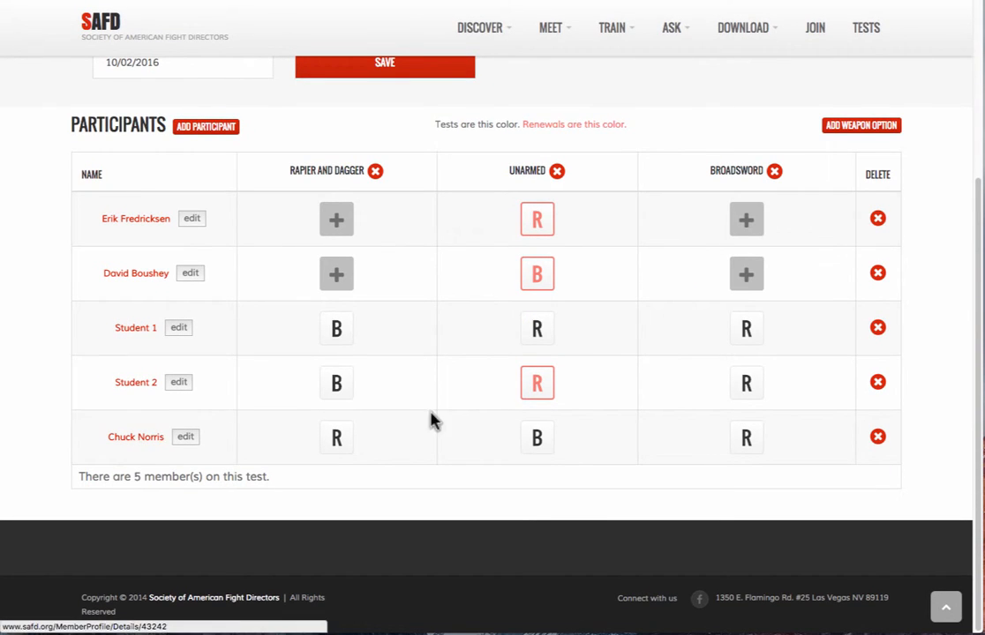
scroll(814, 281, up, 3)
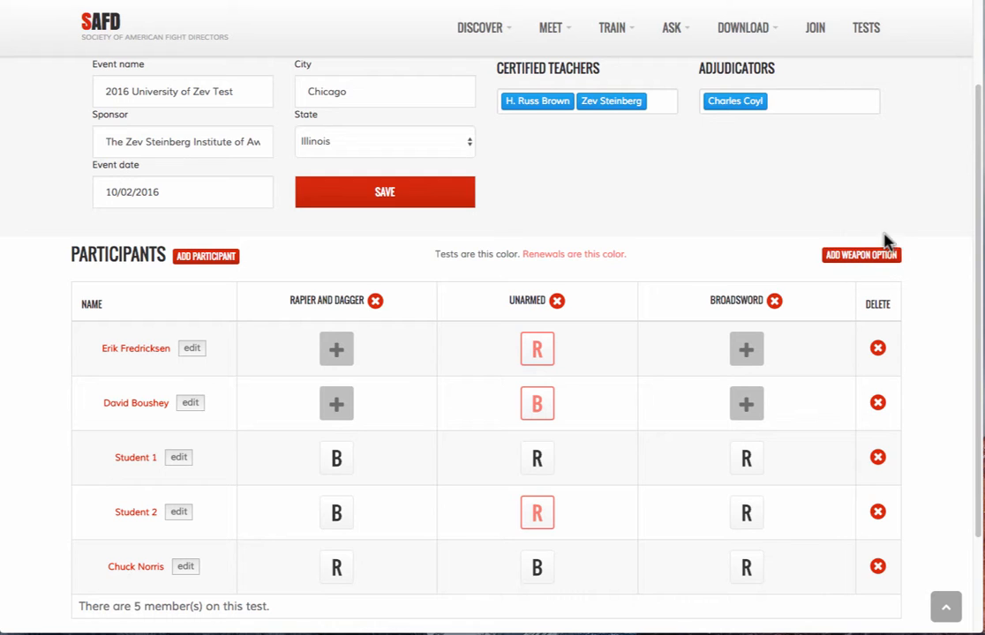
click(854, 257)
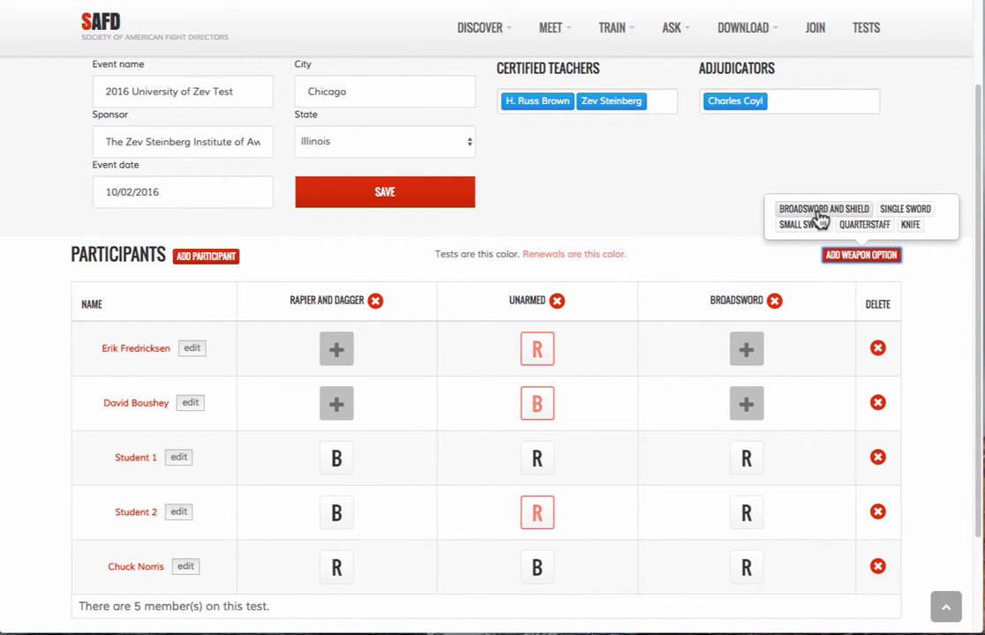
click(820, 212)
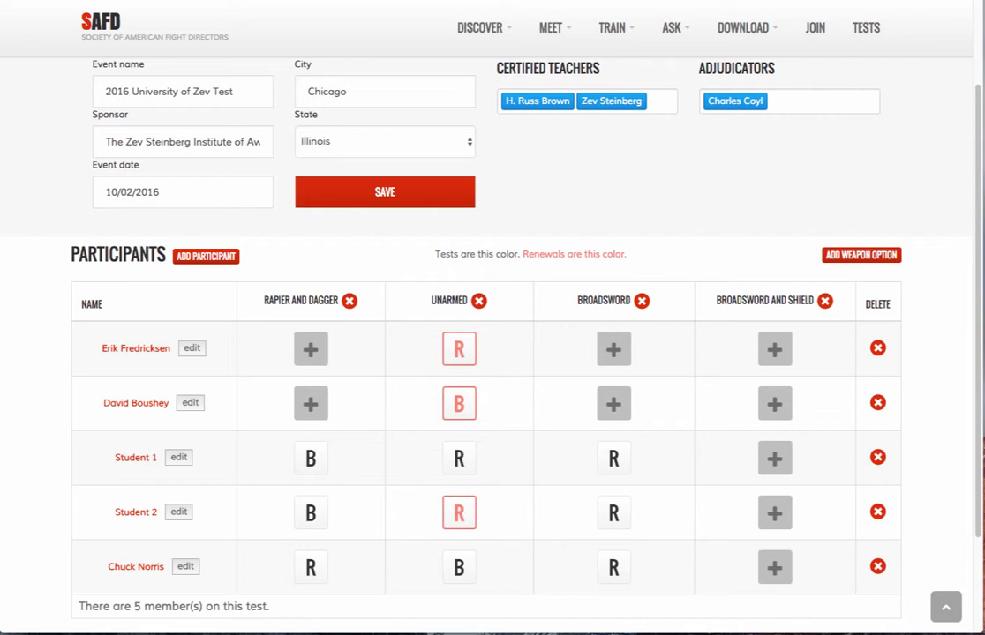
- Add Broadsword and Shield renewals for Chuck Norris and Student 1
scroll(759, 353, down, 1)
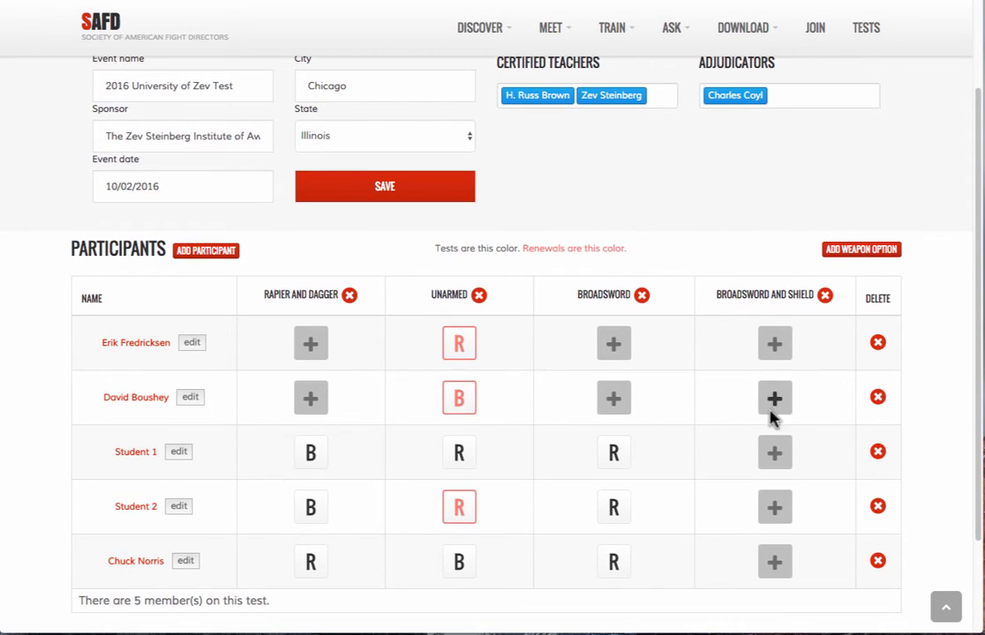
click(780, 567)
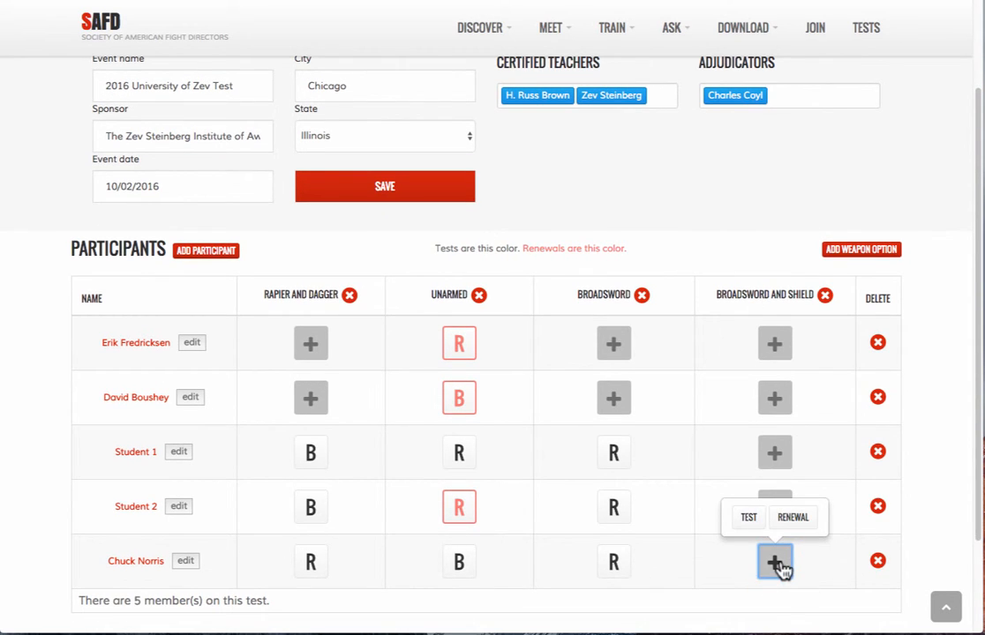
click(793, 523)
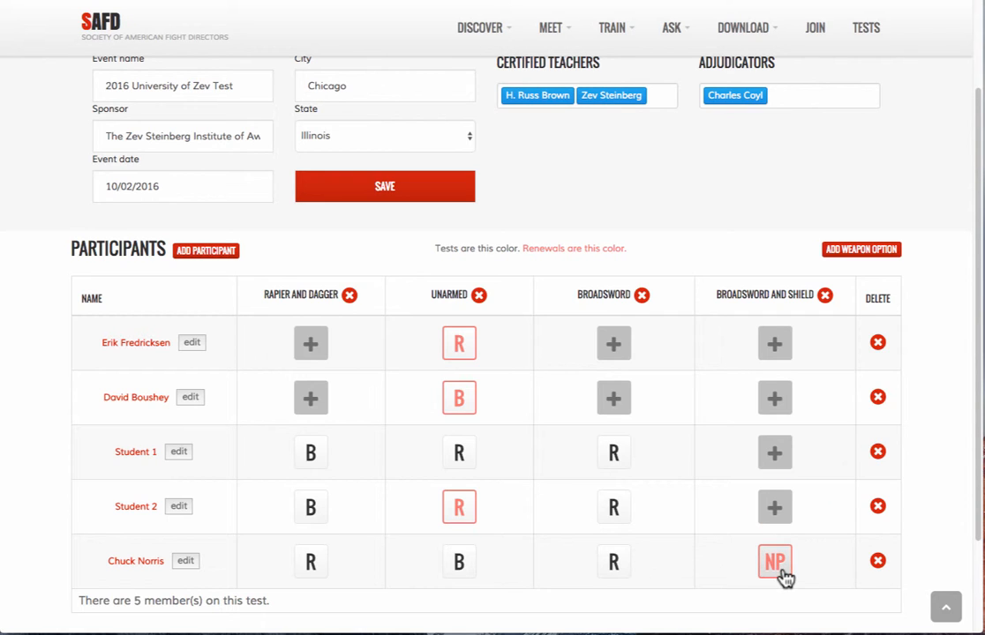
click(774, 456)
click(786, 410)
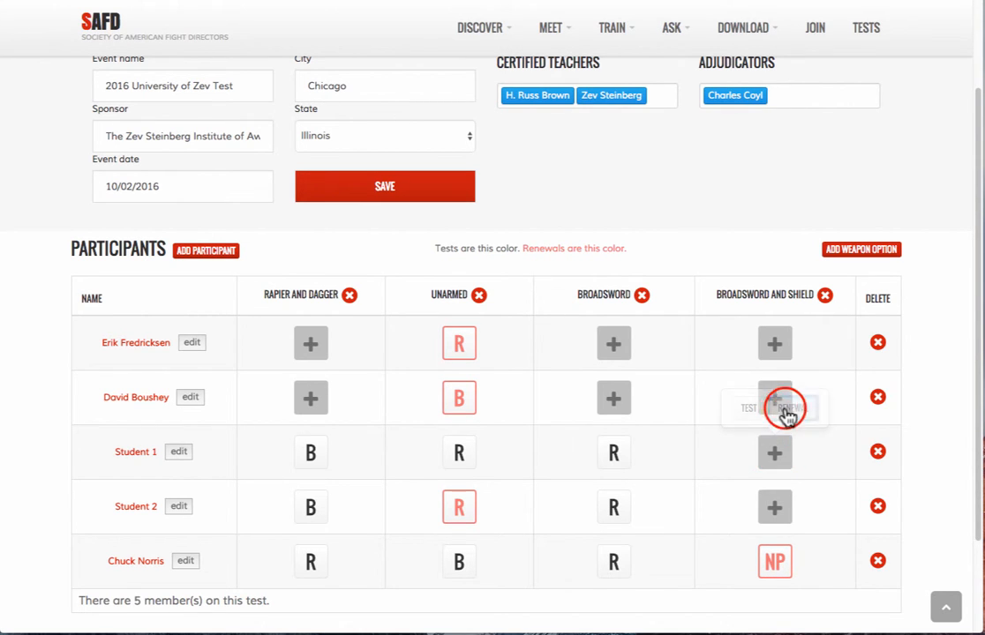
- Grade the Broadsword and Shield renewals of Chuck Norris and Student 1 as R
click(783, 564)
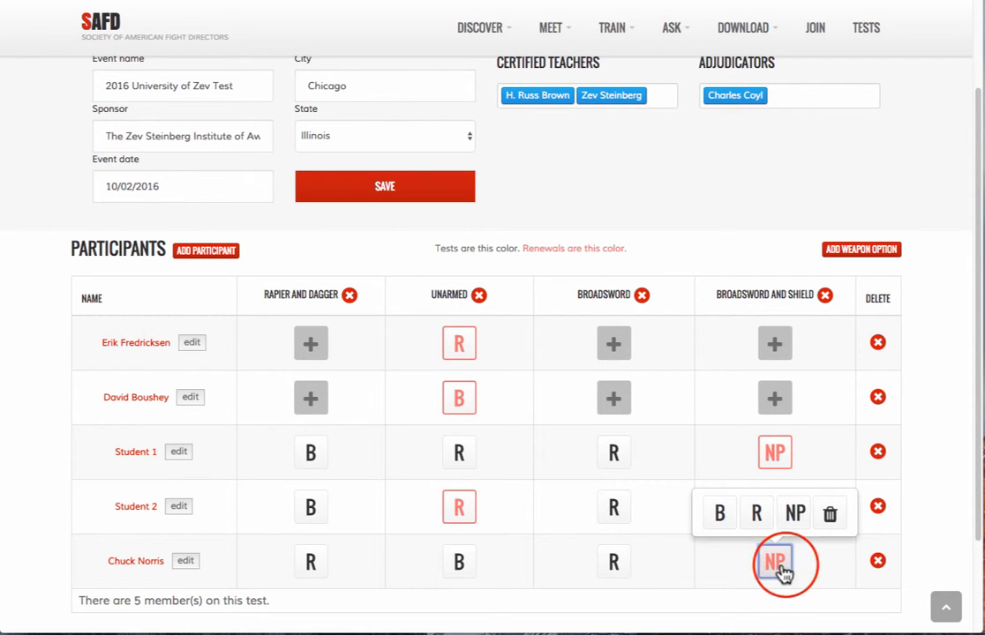
click(757, 513)
click(785, 453)
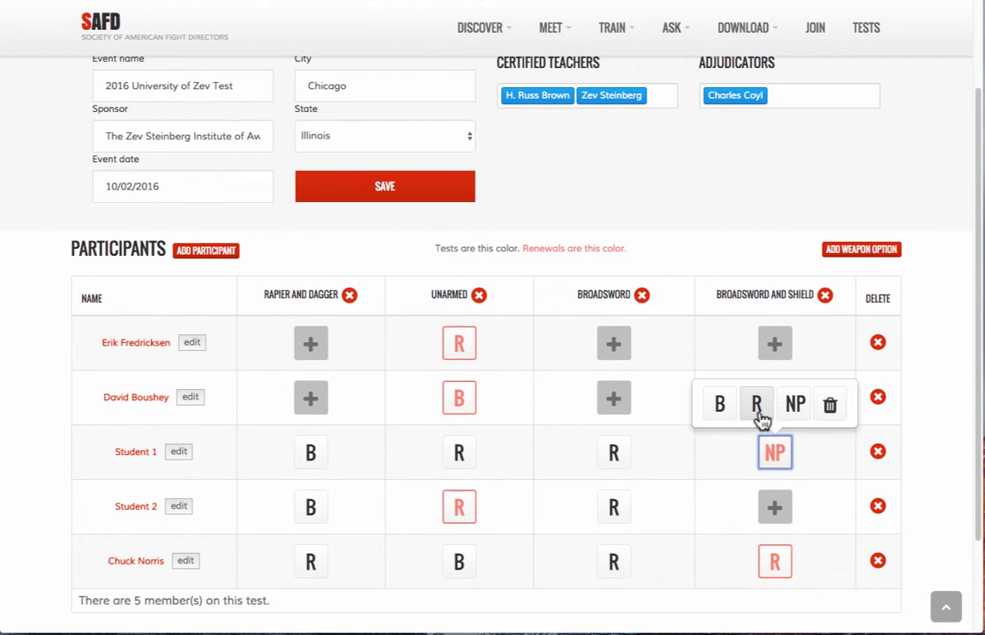
click(758, 404)
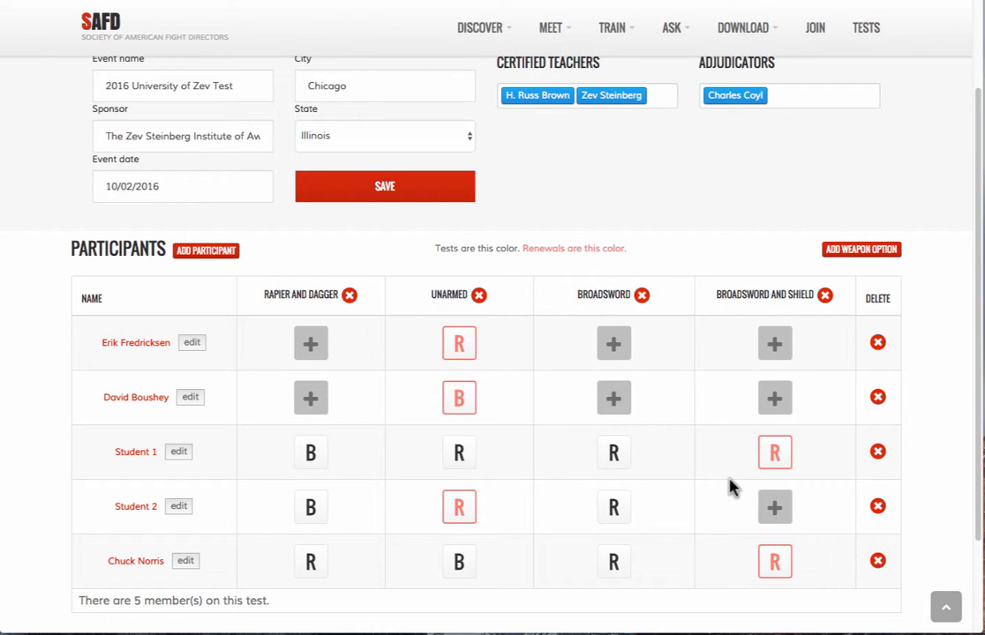
- Record the test's finances with 2 per diem days, 300 for housing and 250 miles, and save them
scroll(729, 487, down, 2)
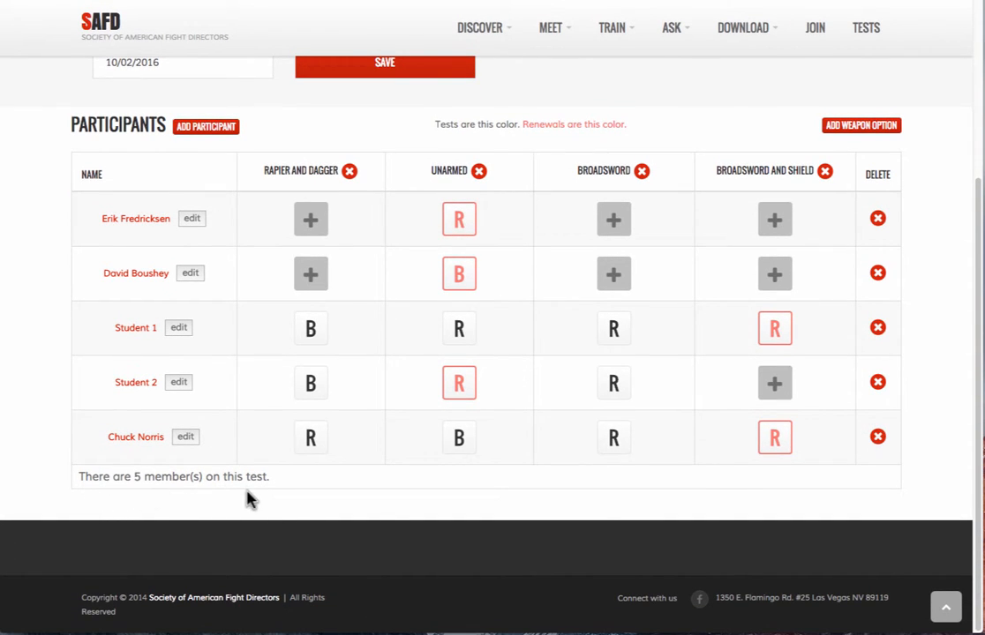
scroll(259, 499, up, 4)
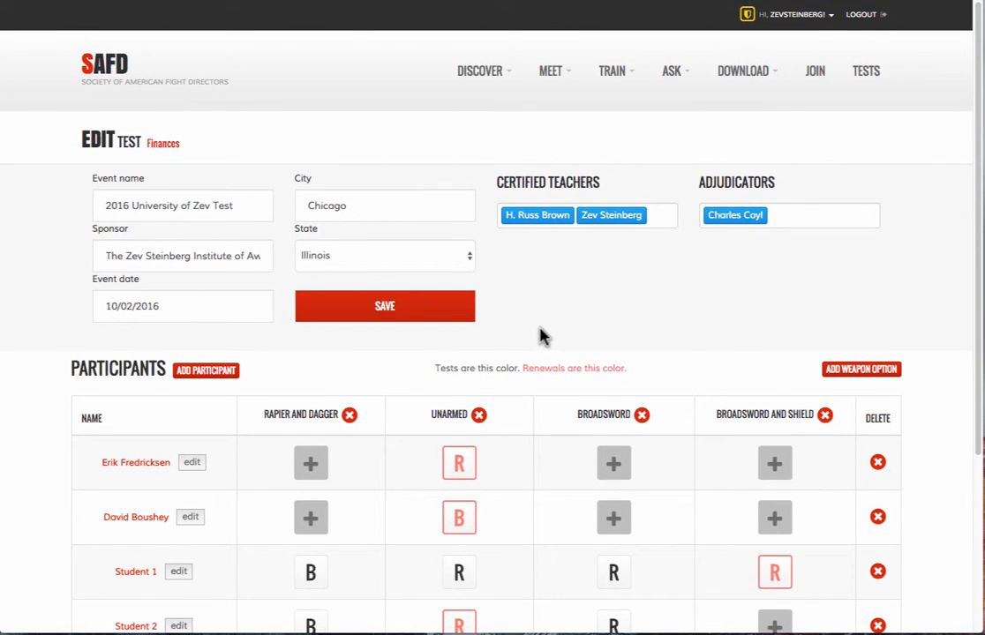
click(163, 144)
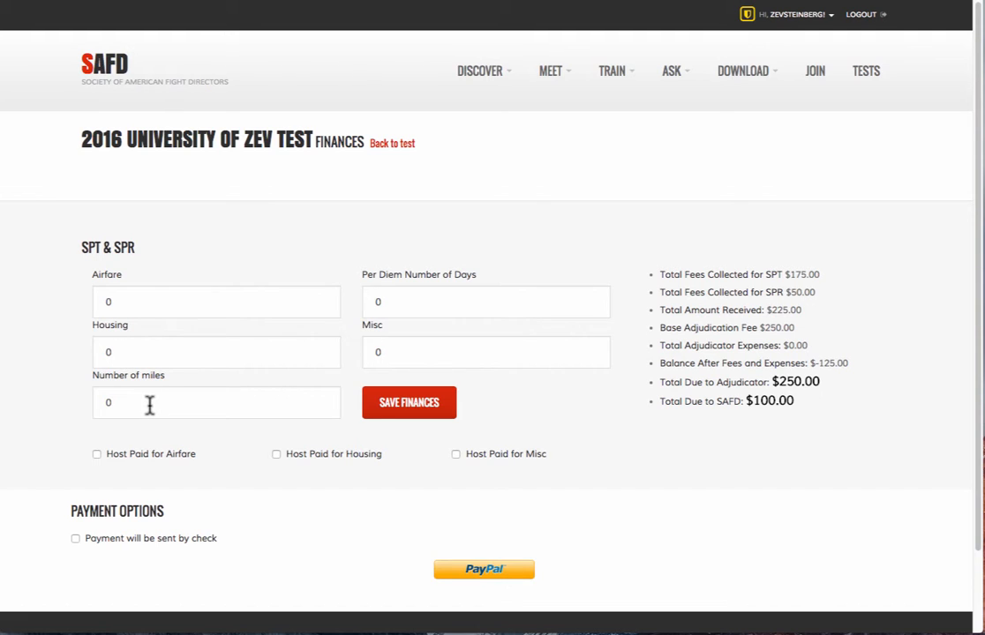
double_click(379, 302)
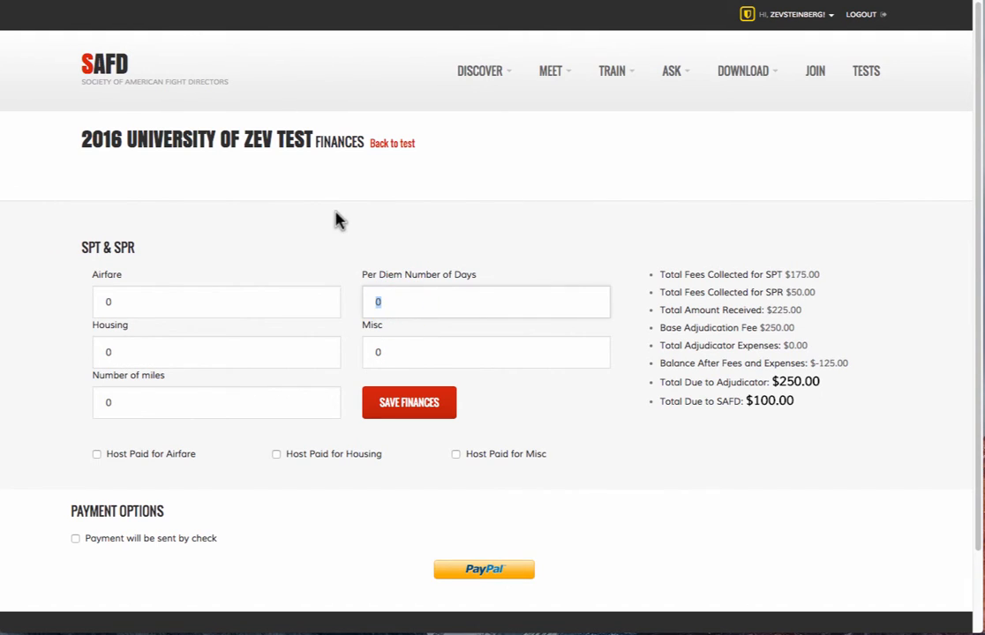
double_click(417, 351)
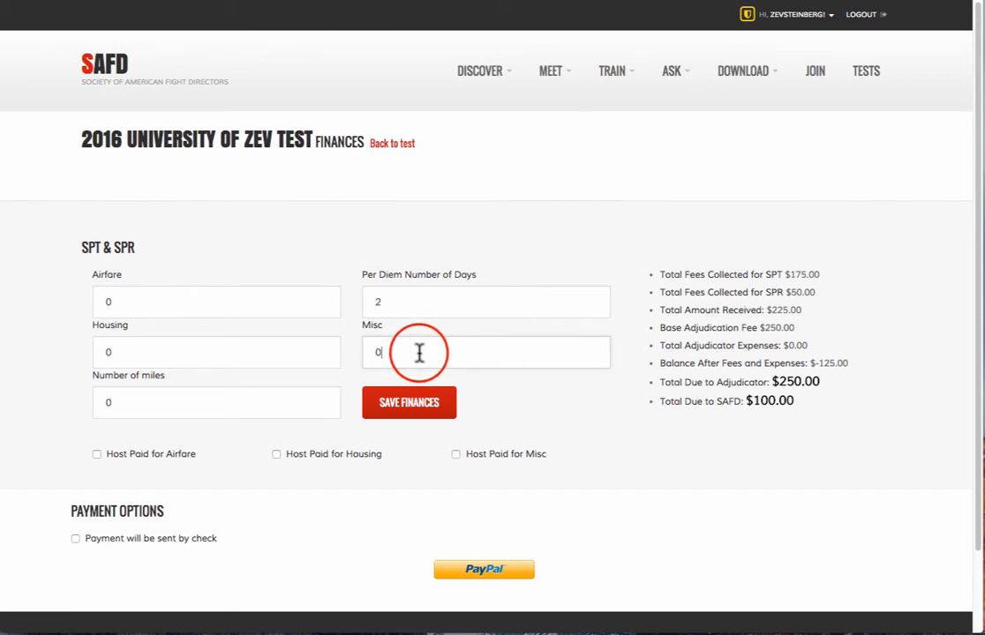
double_click(128, 351)
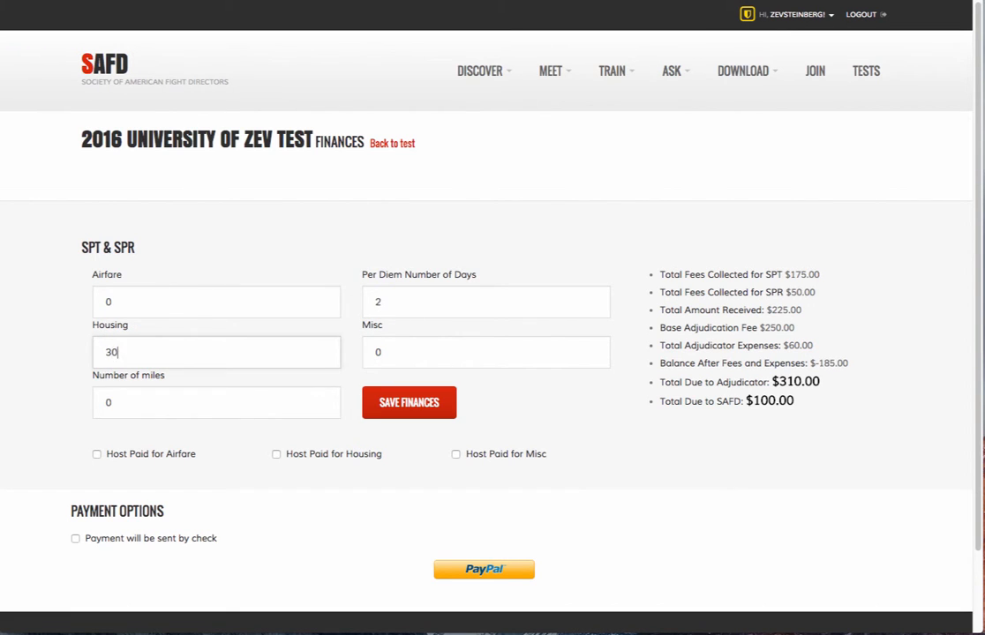
click(150, 404)
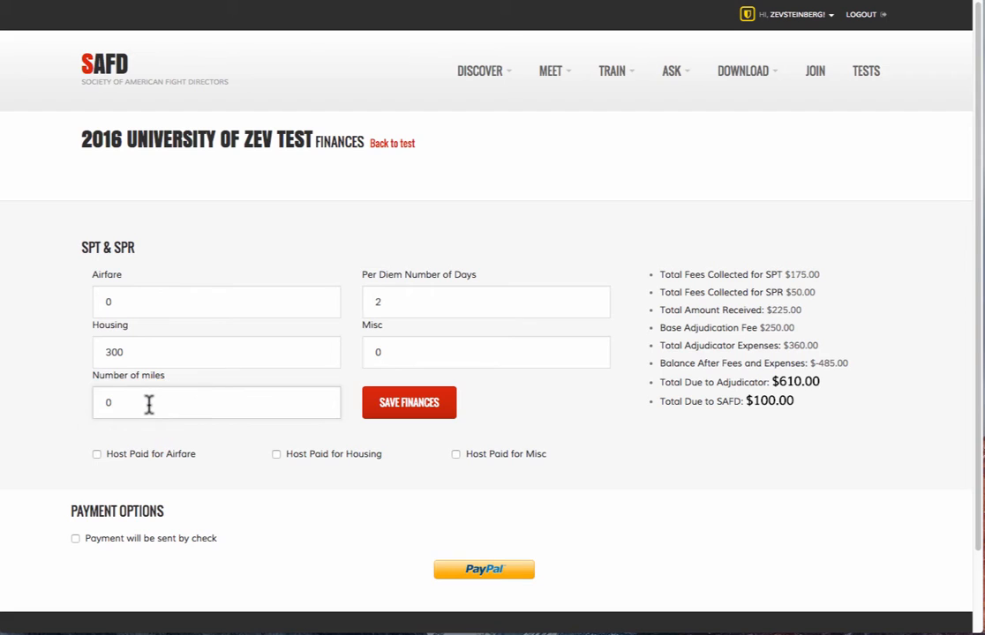
drag(149, 405, 80, 403)
text(250)
click(413, 413)
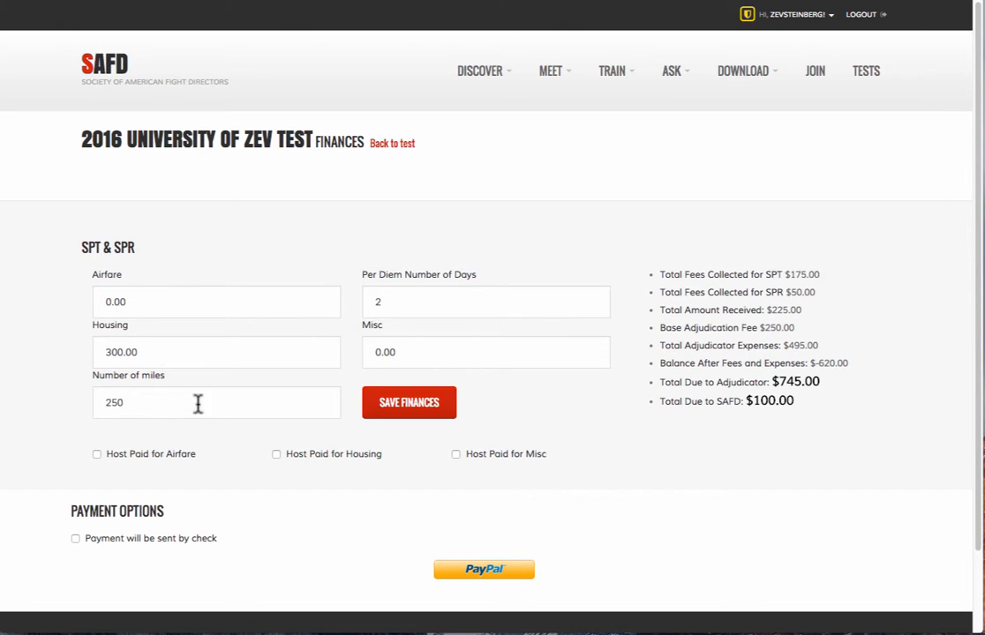
- Save the finances with housing marked as paid by the host, and switch payment by check on and back off
click(276, 453)
click(417, 411)
click(75, 538)
click(75, 538)
- Reopen the 2016 University of Zev Test for editing from the test index and change the first participant's Unarmed renewal grade to B
click(856, 81)
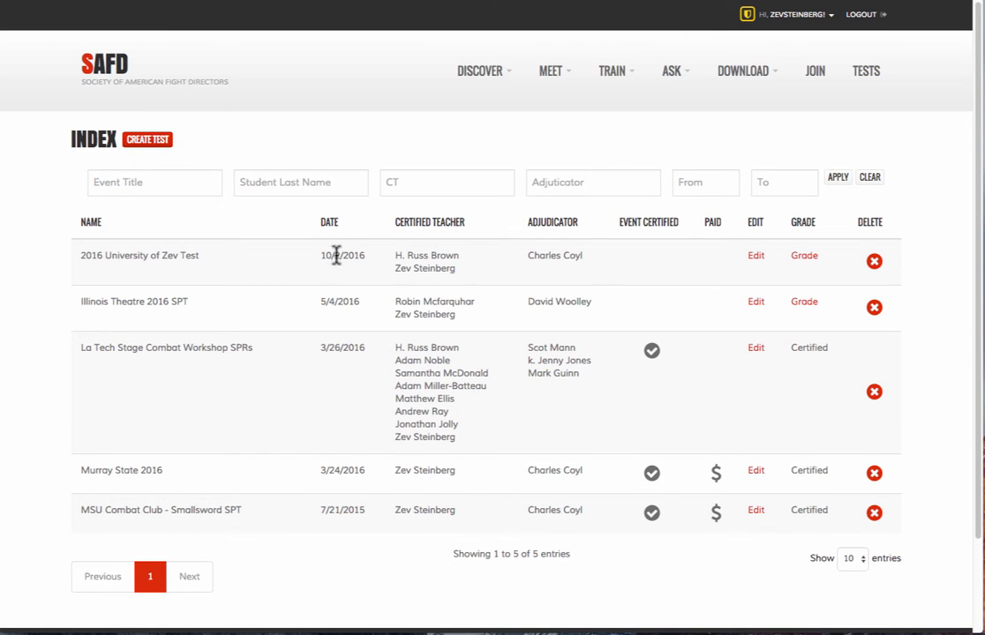
click(757, 258)
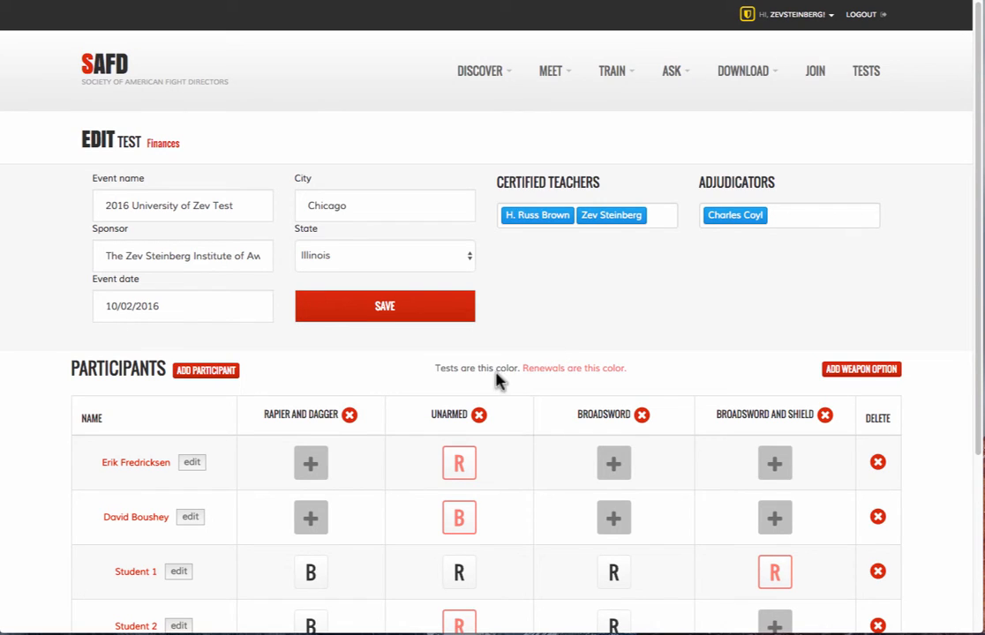
scroll(255, 457, down, 1)
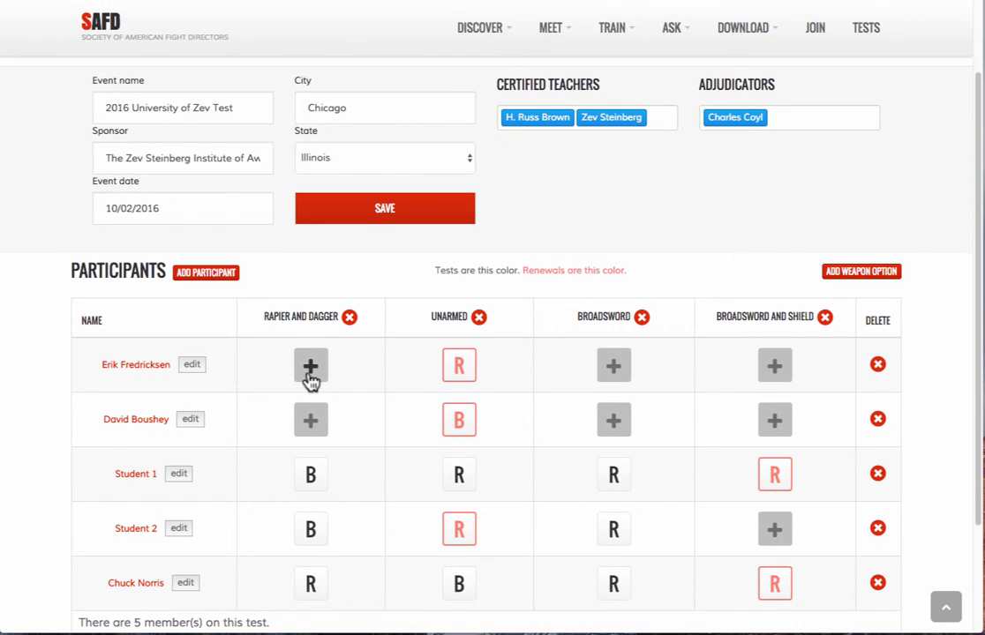
click(309, 371)
click(392, 367)
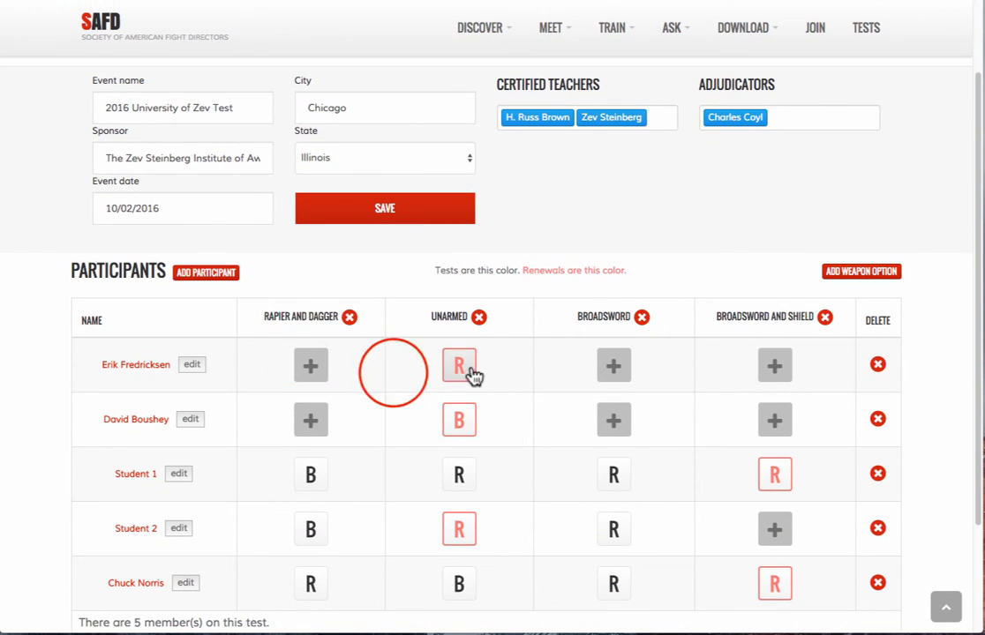
click(456, 367)
click(404, 319)
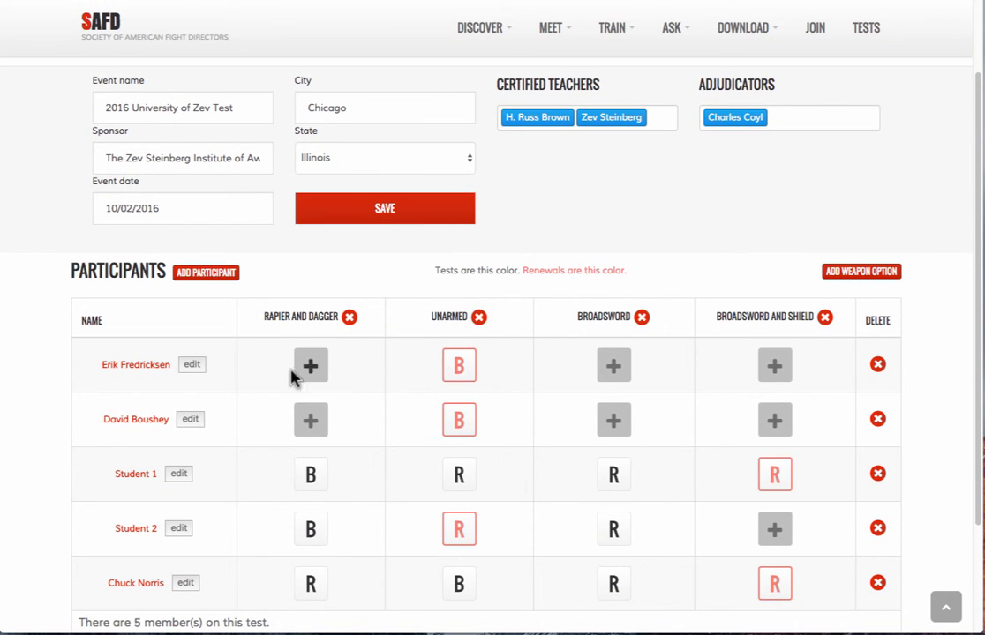
- View the editable member profile of Chuck Norris and close it without saving
scroll(167, 459, down, 1)
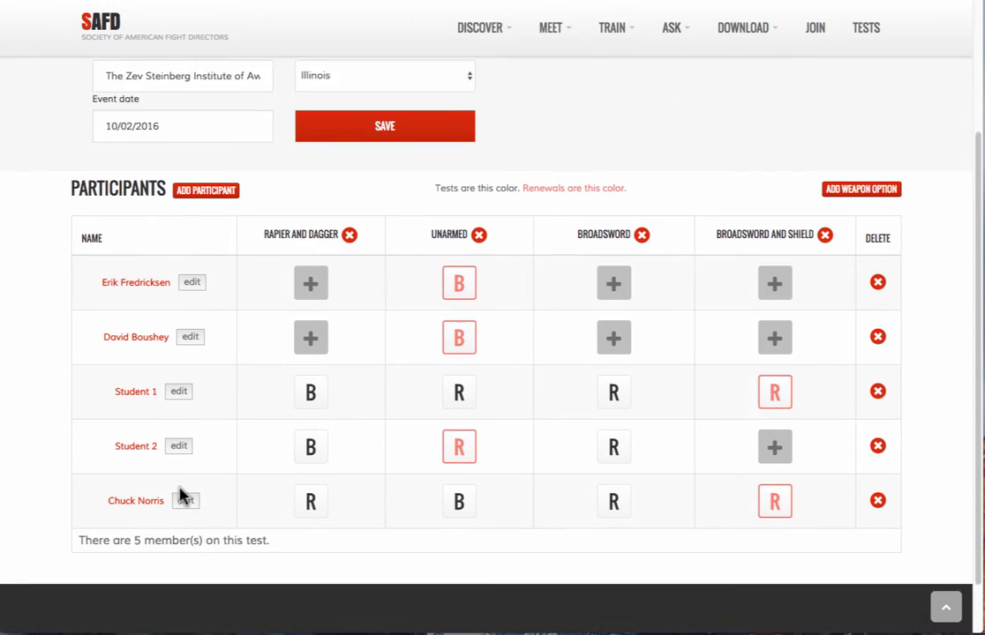
click(185, 473)
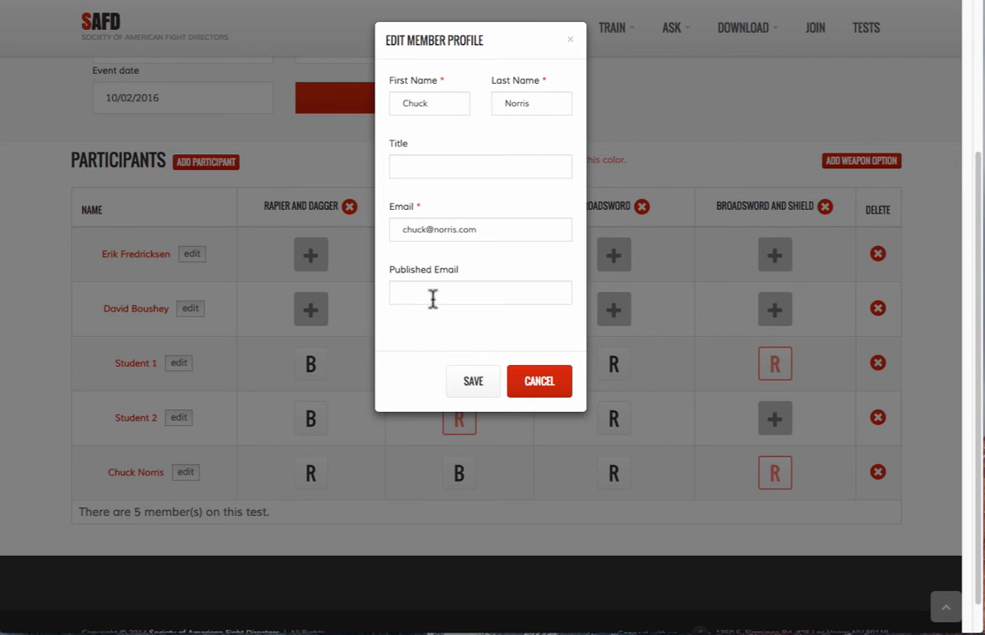
click(527, 388)
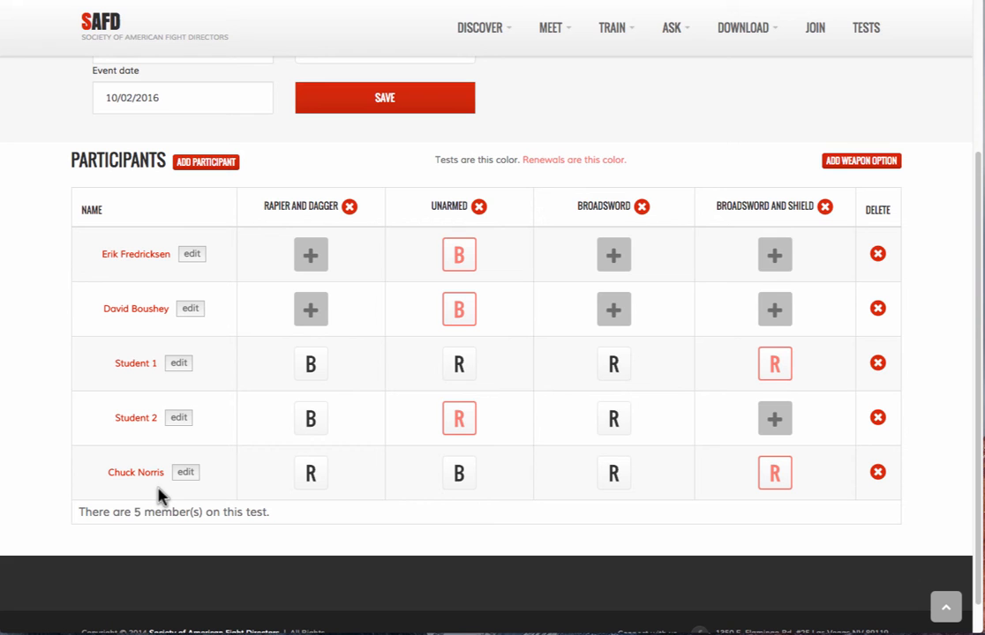
click(186, 474)
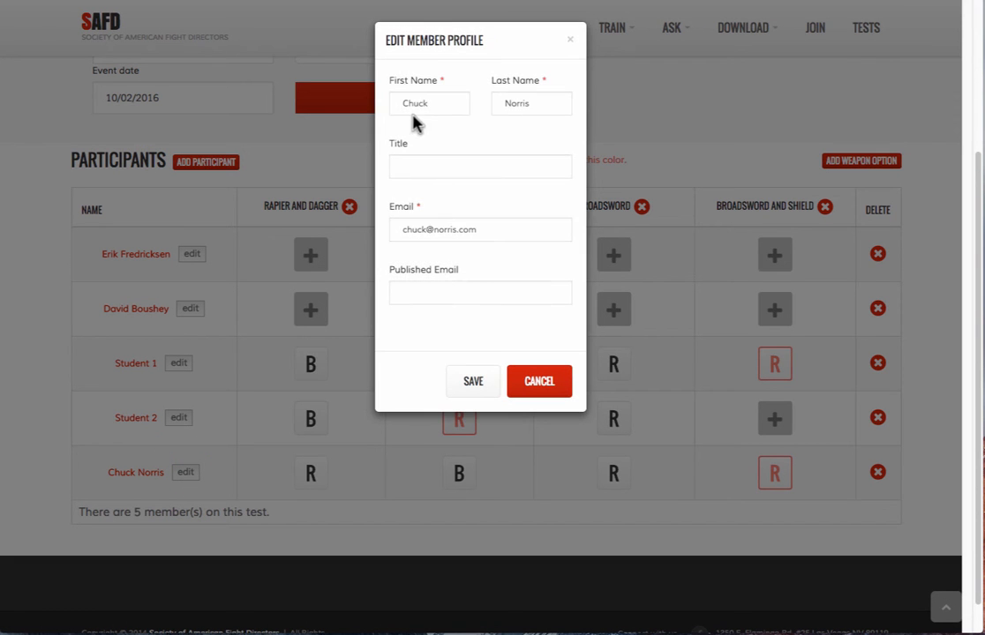
click(527, 387)
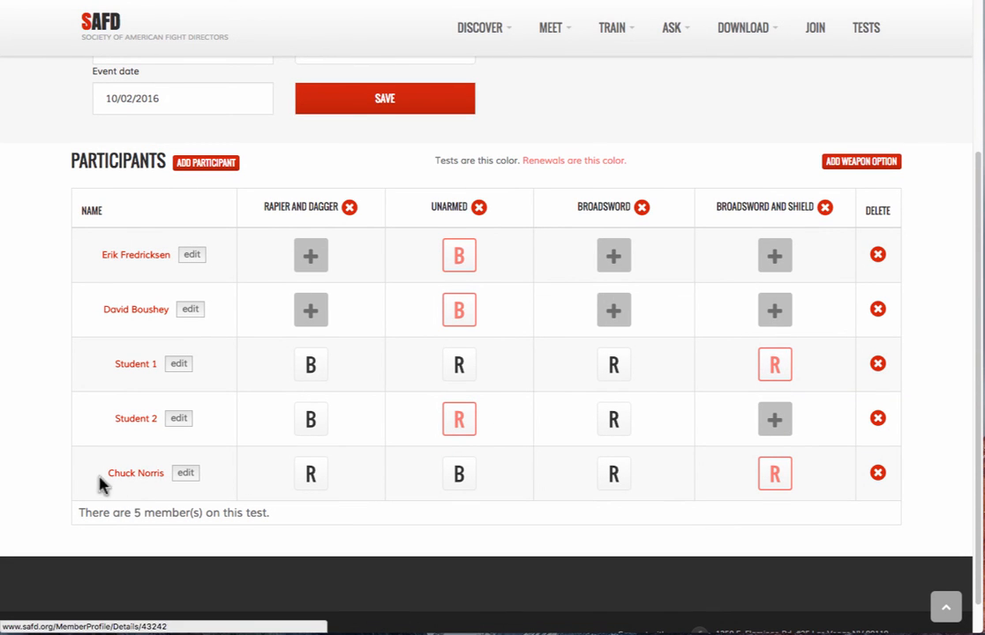
- Remove Chuck Norris from the test's participants
click(878, 474)
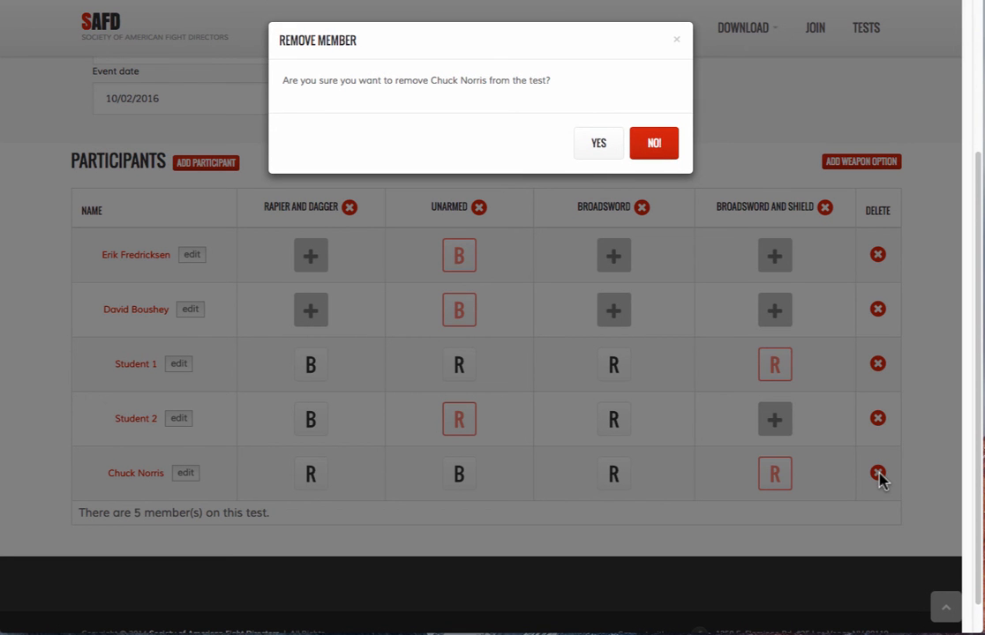
click(599, 146)
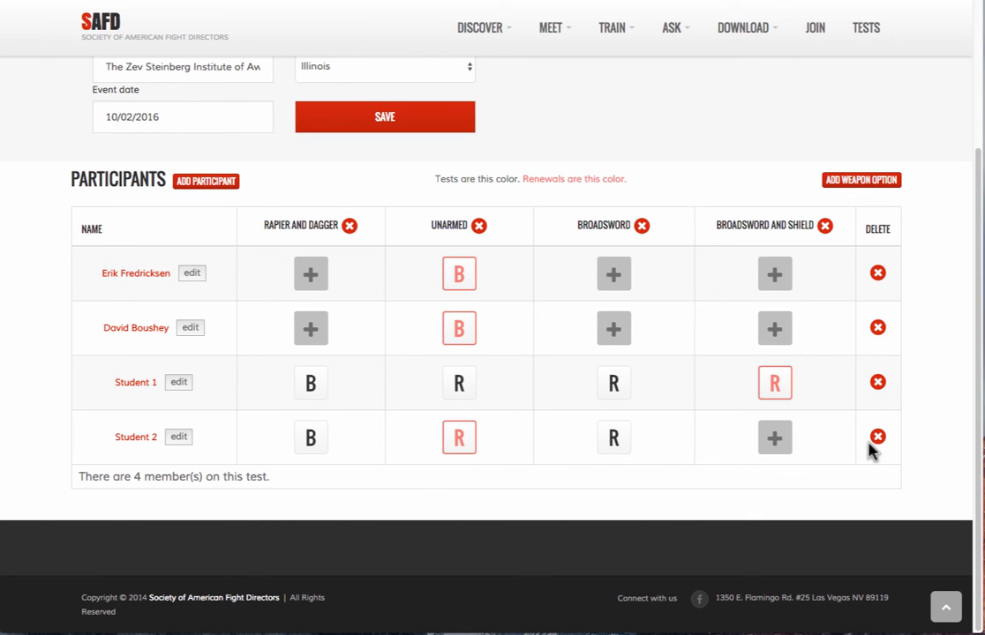
scroll(717, 159, up, 2)
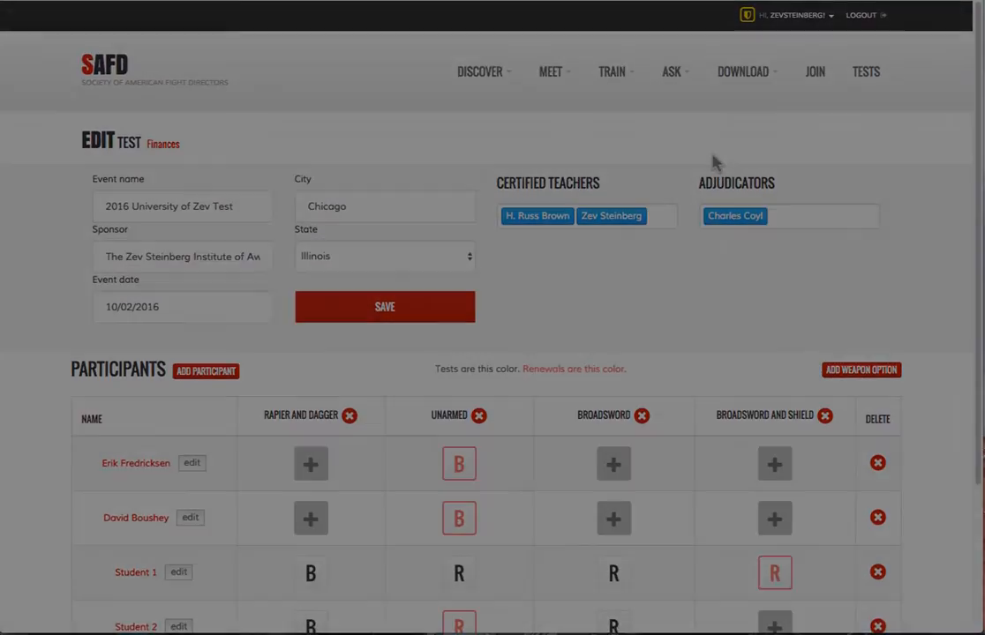